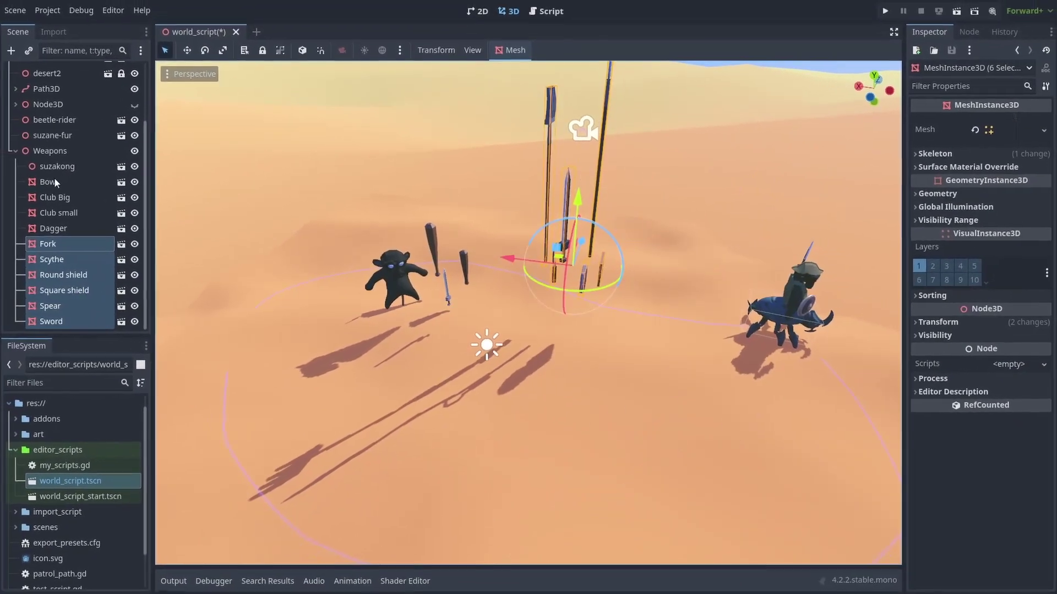
Step: Add my_scripts.gd, extending EditorScript, to the editor_scripts folder after extending the node selection to suzakong
shift+click(54, 166)
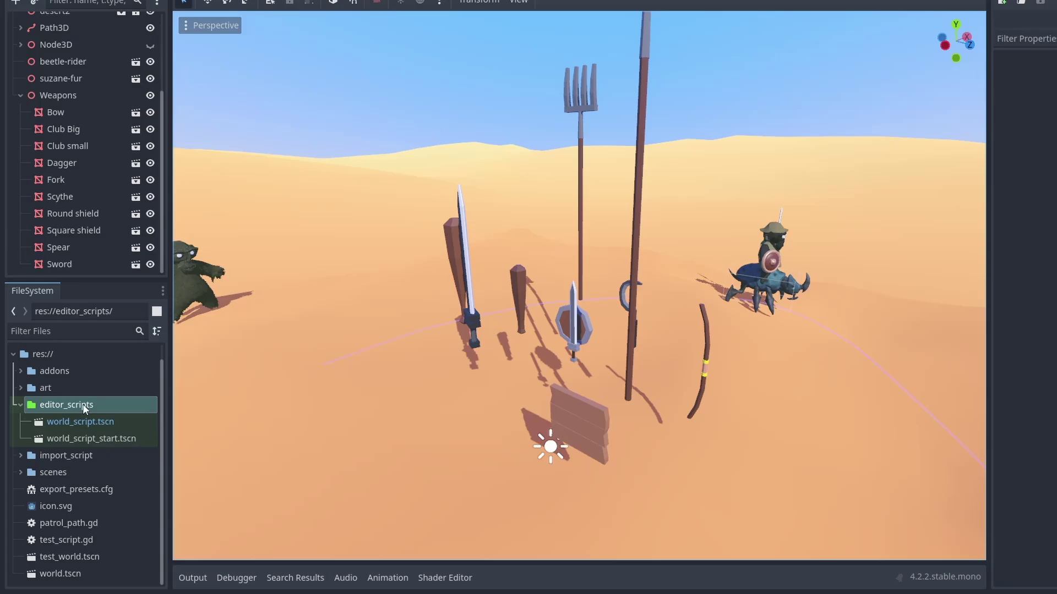
right_click(83, 404)
click(288, 384)
text(my_scripts.gd)
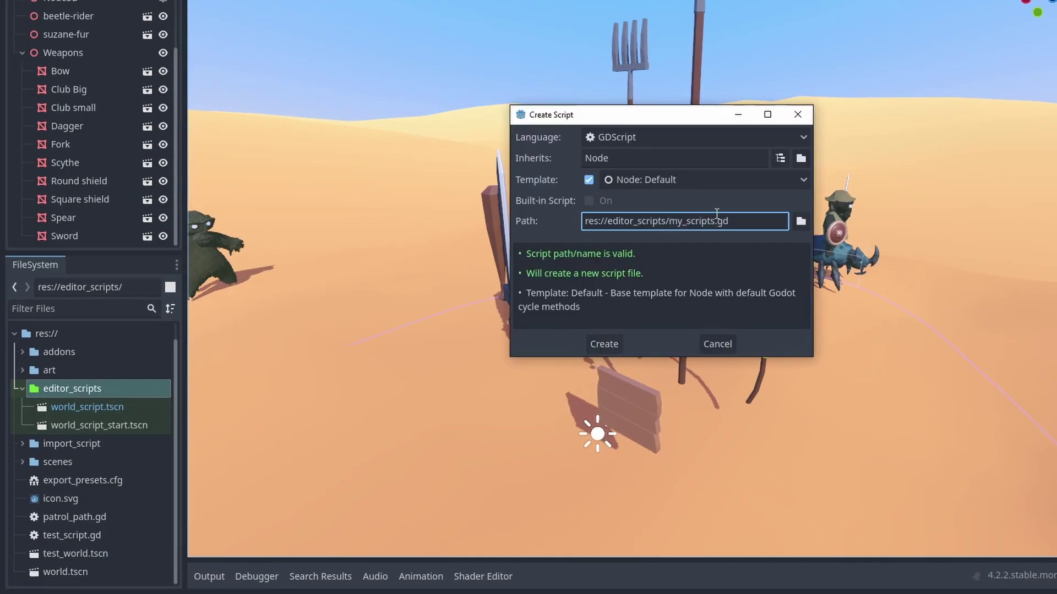
click(780, 158)
text(editorsc)
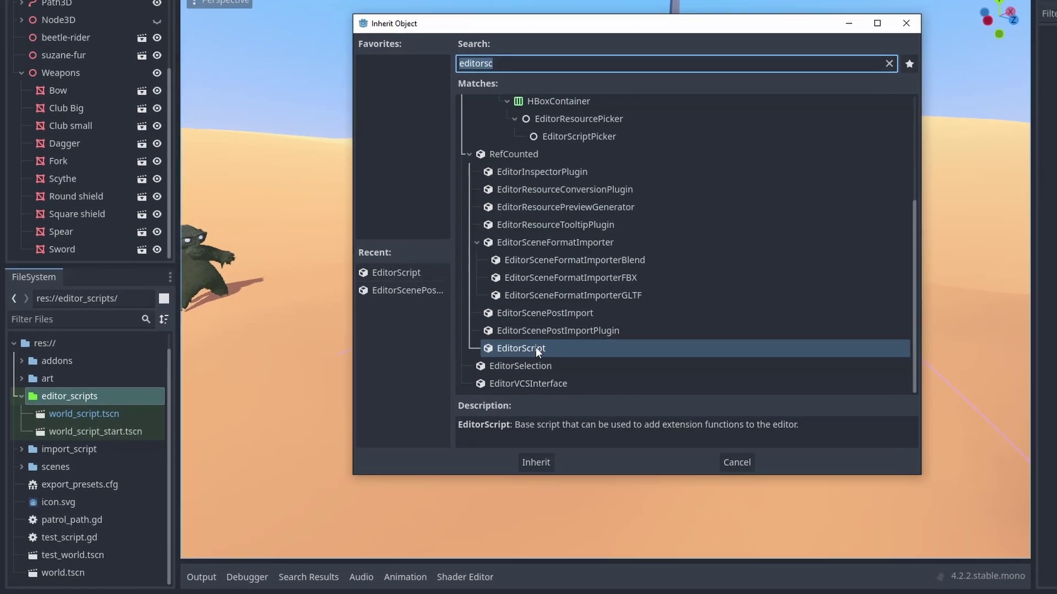
double_click(537, 340)
click(538, 370)
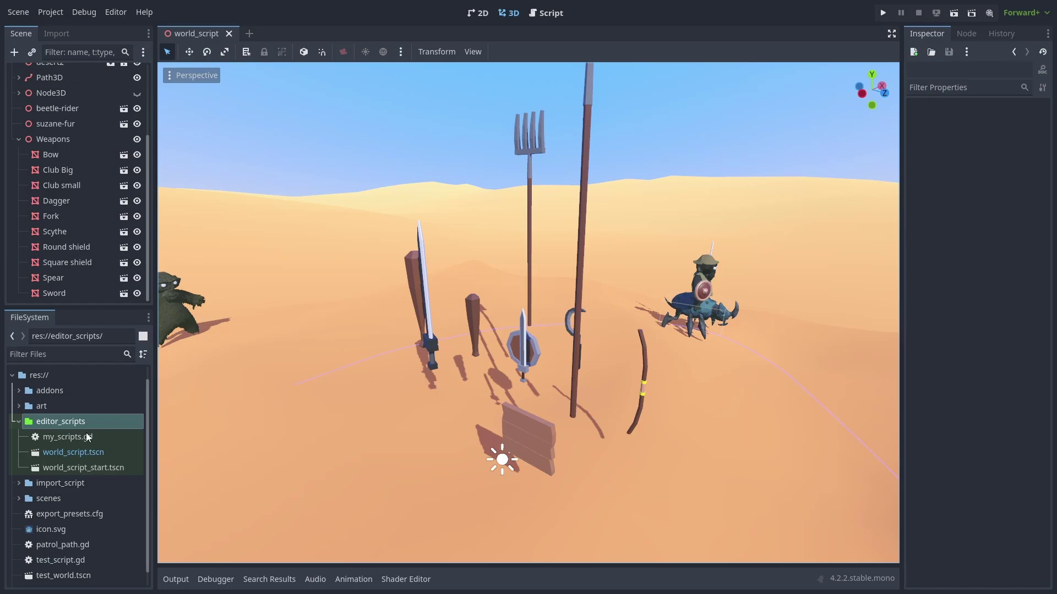
Step: Replace pass with print(get_scene()) in my_scripts.gd, save, and run it to print World
double_click(83, 431)
double_click(245, 160)
text(print)
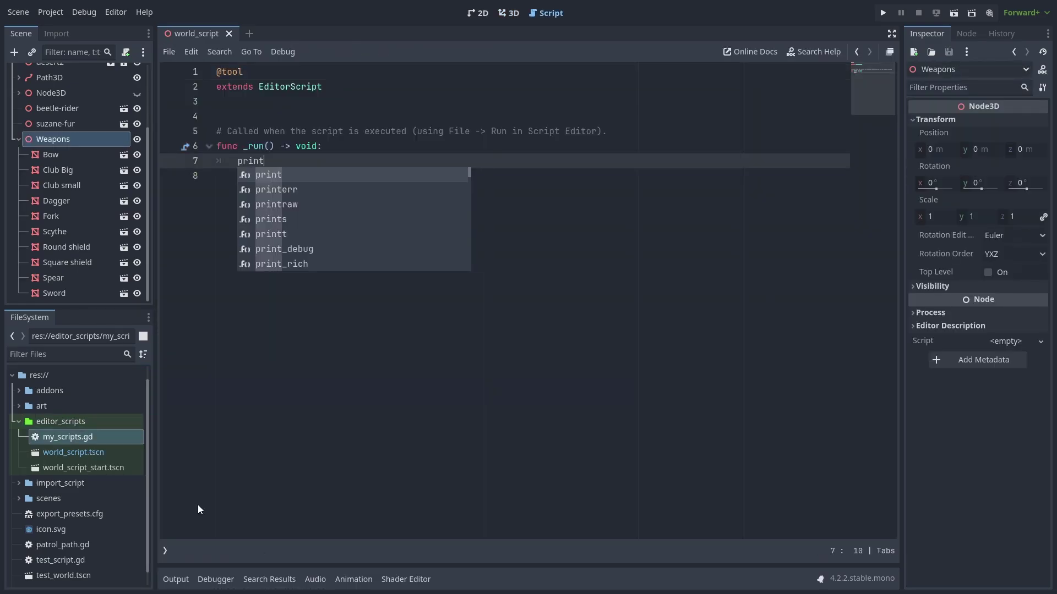
text((get_scene())
key(ctrl+s)
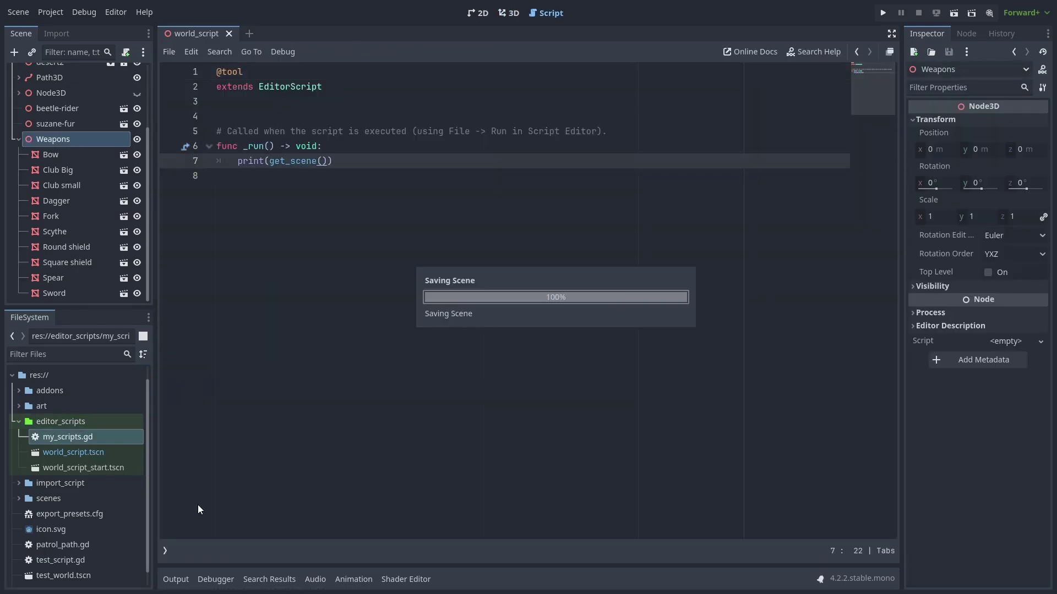
click(173, 51)
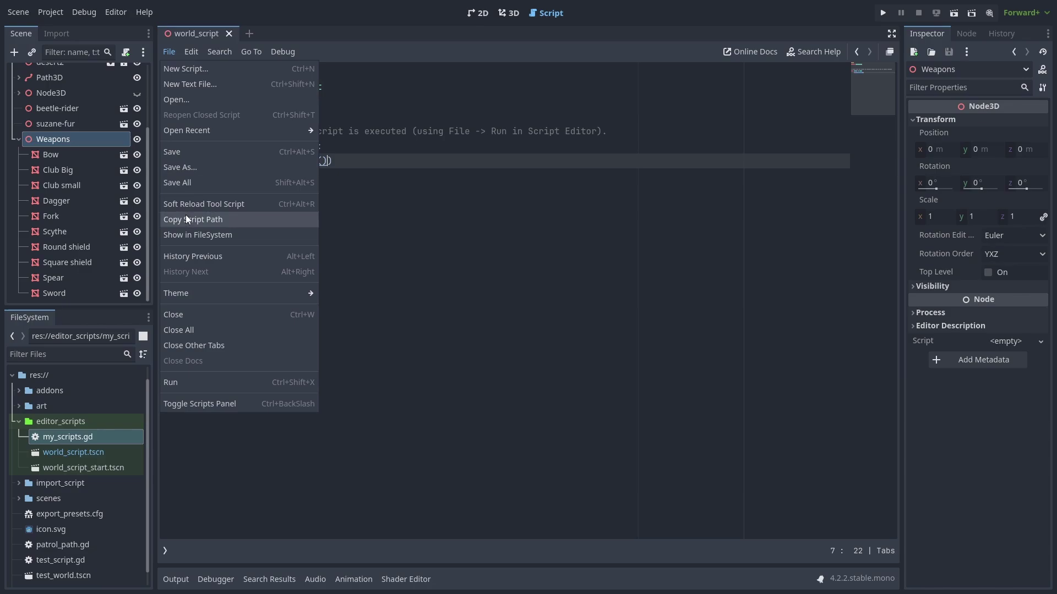
click(208, 377)
click(176, 579)
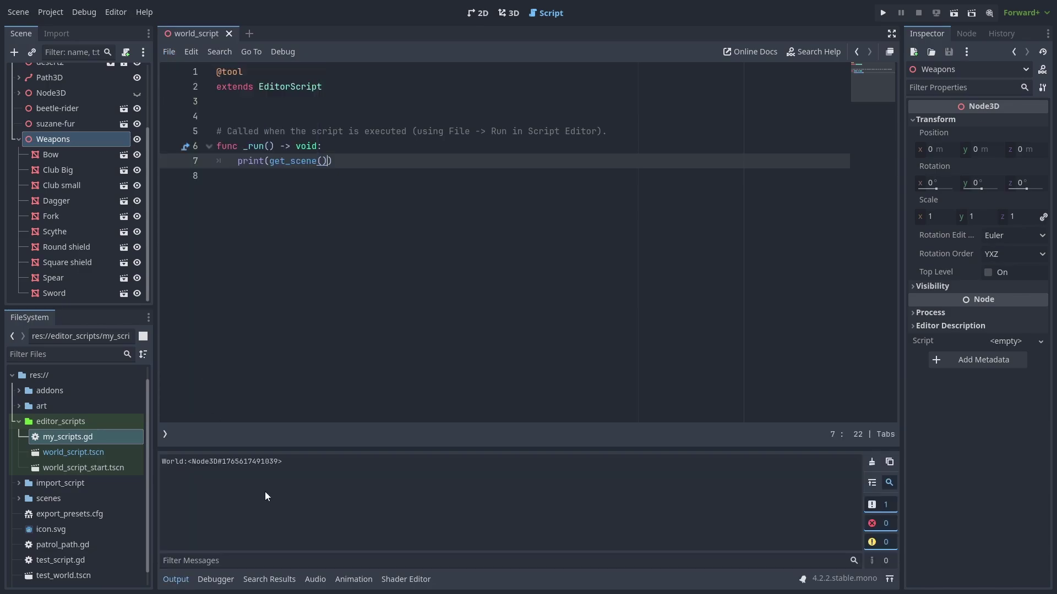
Step: Print EditorInterface.get_selection().get_selected_nodes() and run it with Bow through Dagger selected
key(BackSpace)
key(BackSpace)
key(BackSpace)
text(EditorInt)
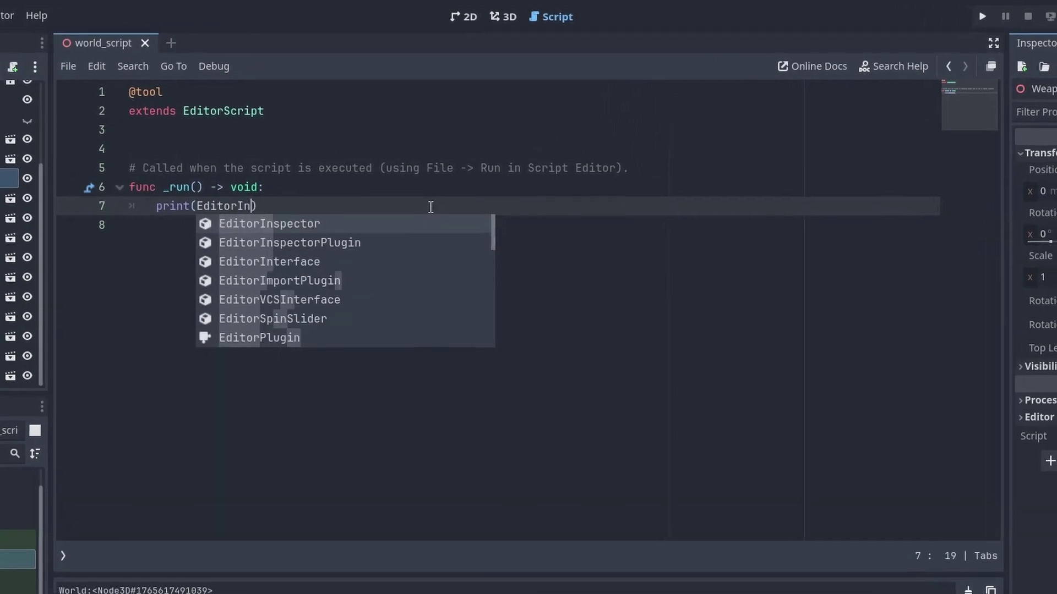
text(erface.get_sele)
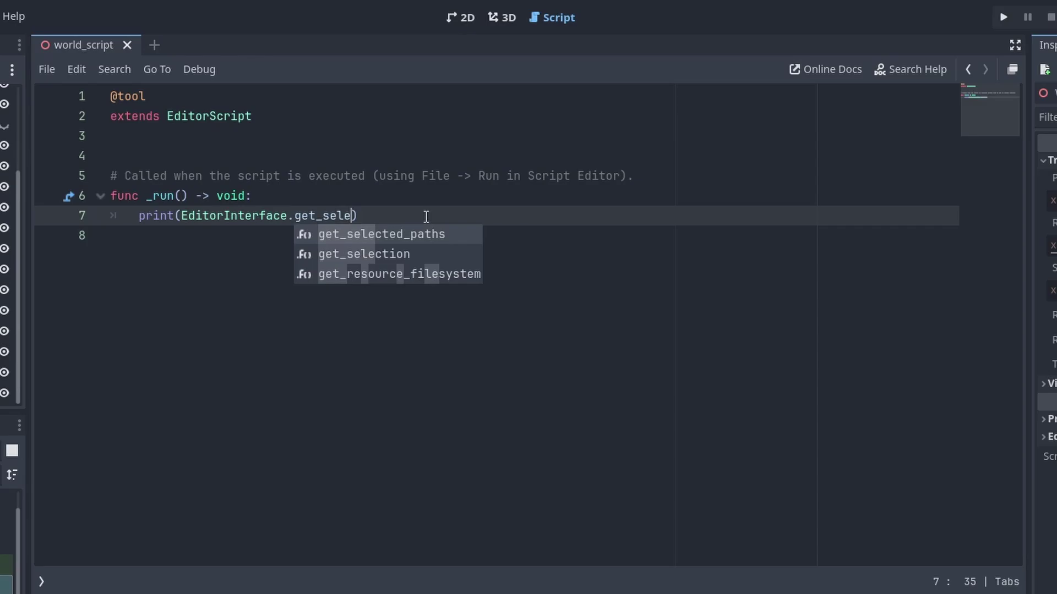
key(Return)
text(.get_sele)
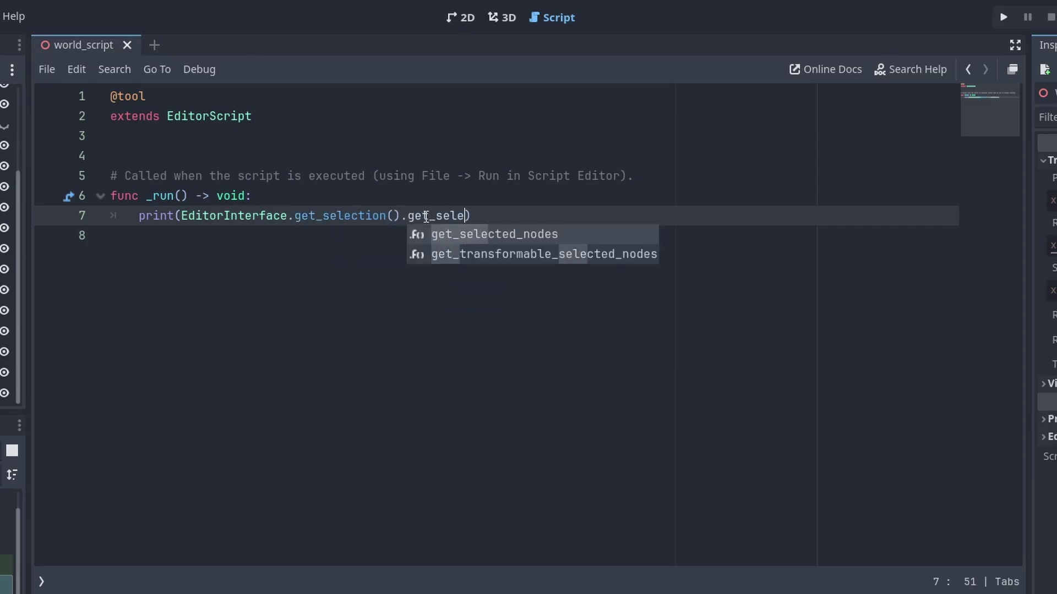
key(Return)
key(Down)
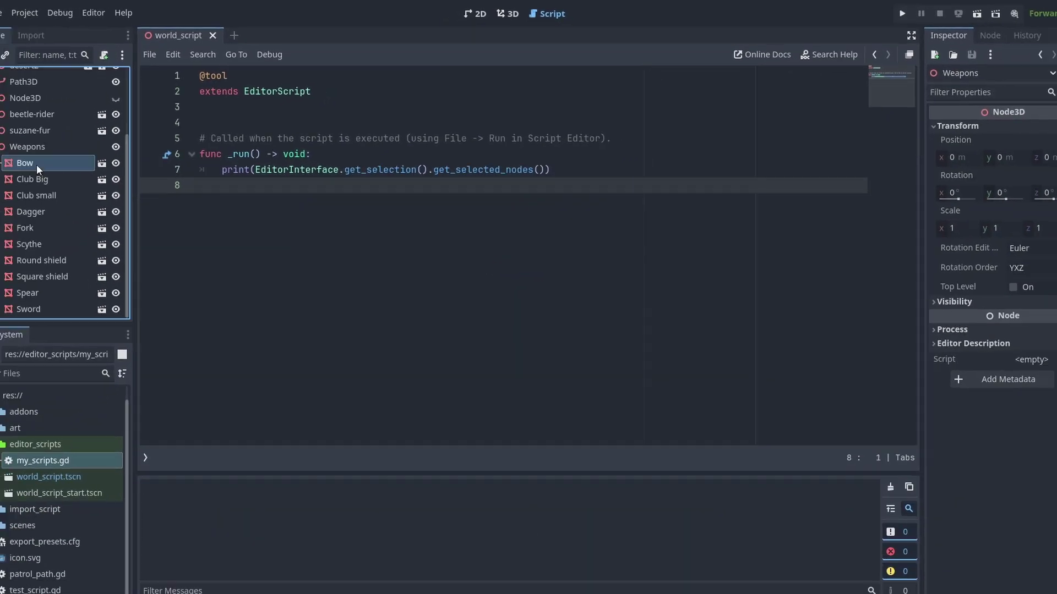
shift+click(63, 207)
key(ctrl+shift+x)
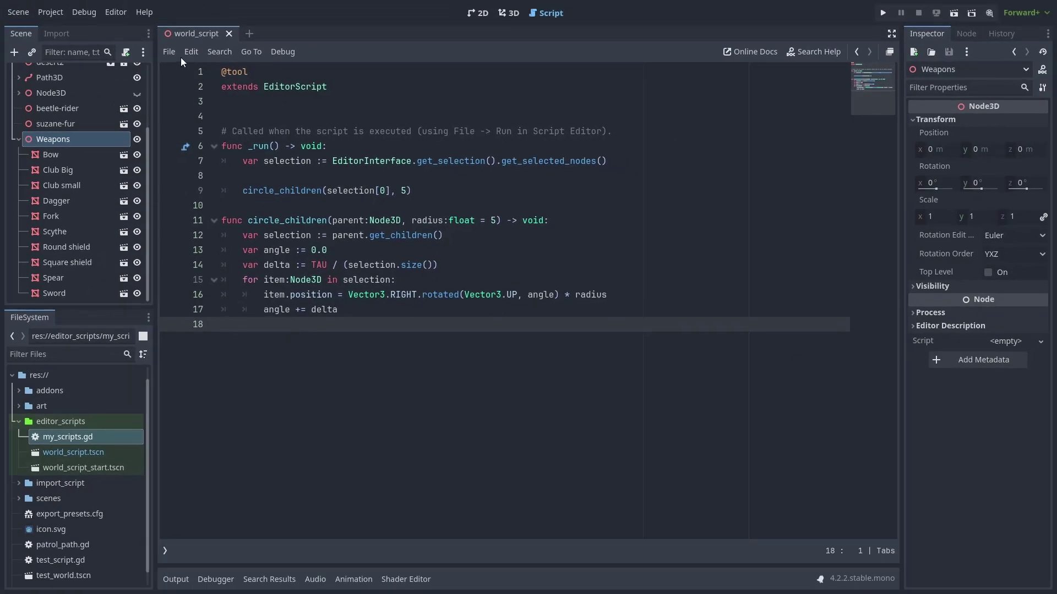
Step: Run the circle_children script, radius 5, to ring the weapons around Weapons
click(171, 53)
click(191, 377)
click(509, 14)
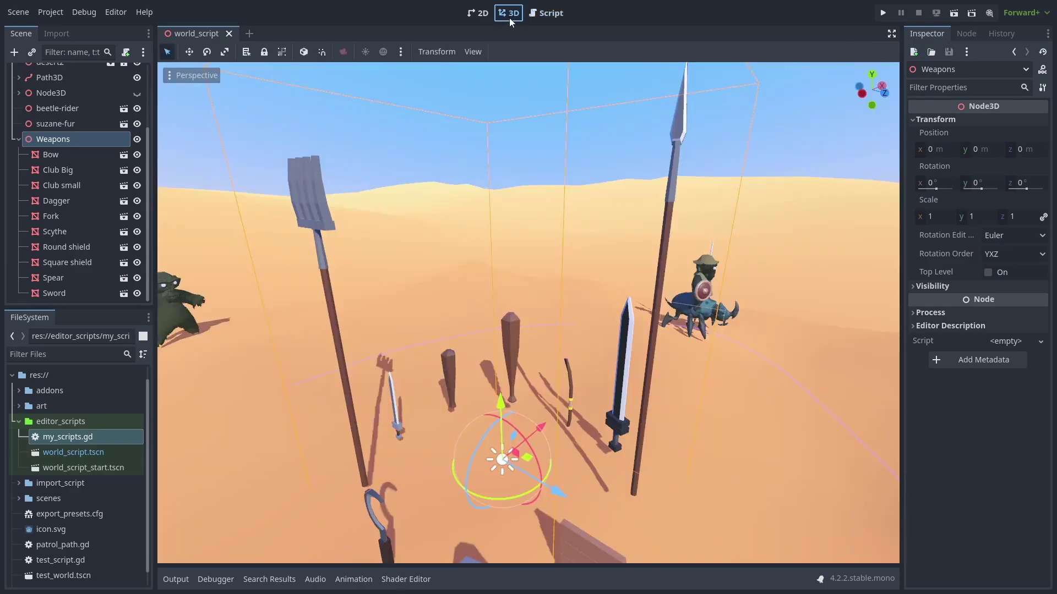
scroll(540, 389, down, 5)
mouse_move(542, 382)
middle_down()
mouse_move(502, 378)
mouse_move(560, 362)
mouse_move(573, 385)
middle_up()
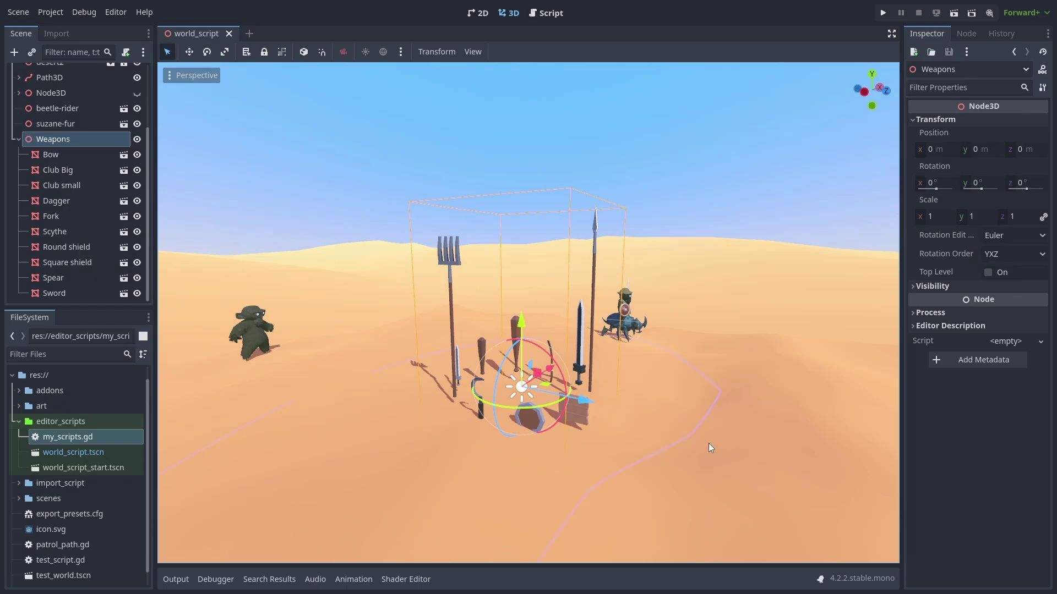
middle_drag(709, 444, 643, 465)
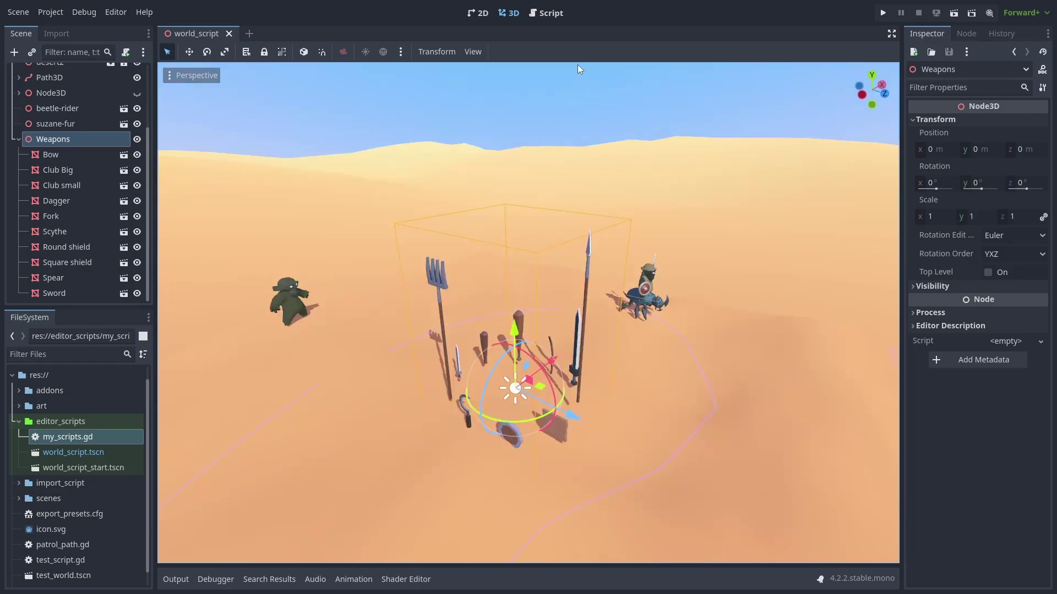
click(553, 14)
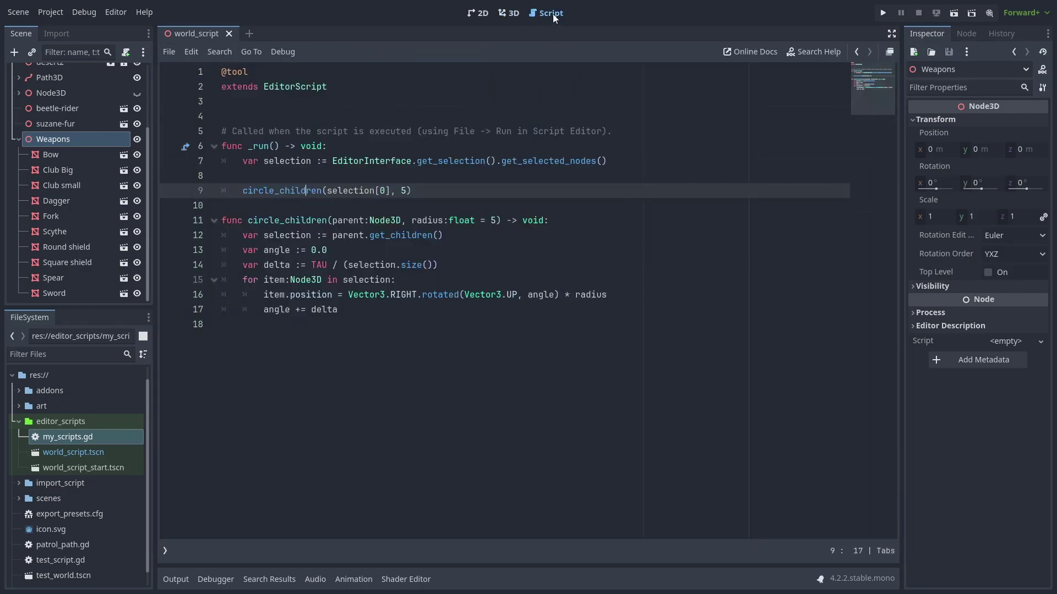
Step: Detach the script editor into a smaller floating window beside the 3D scene
click(889, 52)
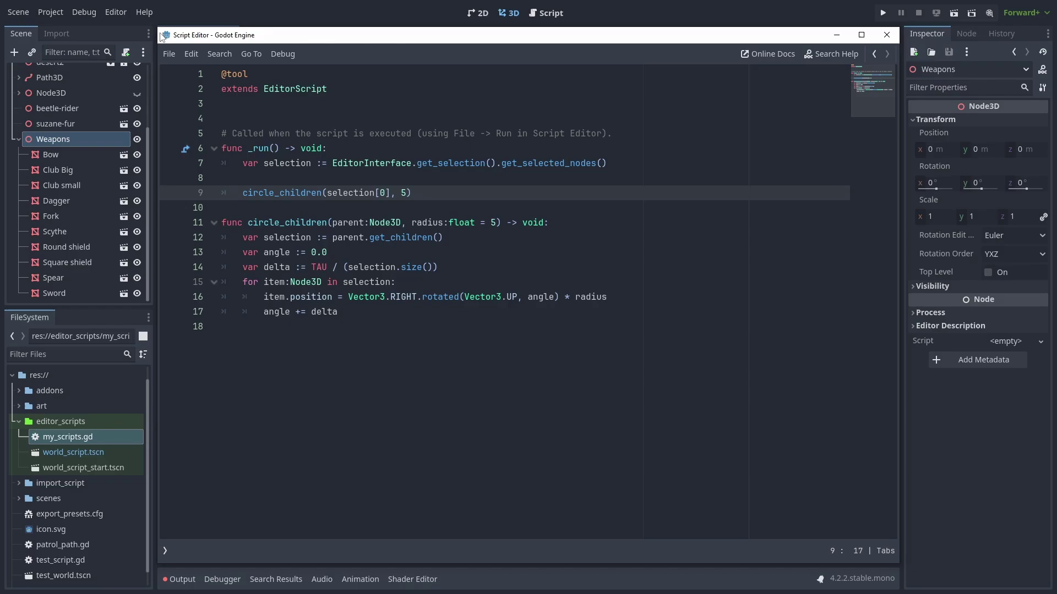
drag(161, 37, 508, 52)
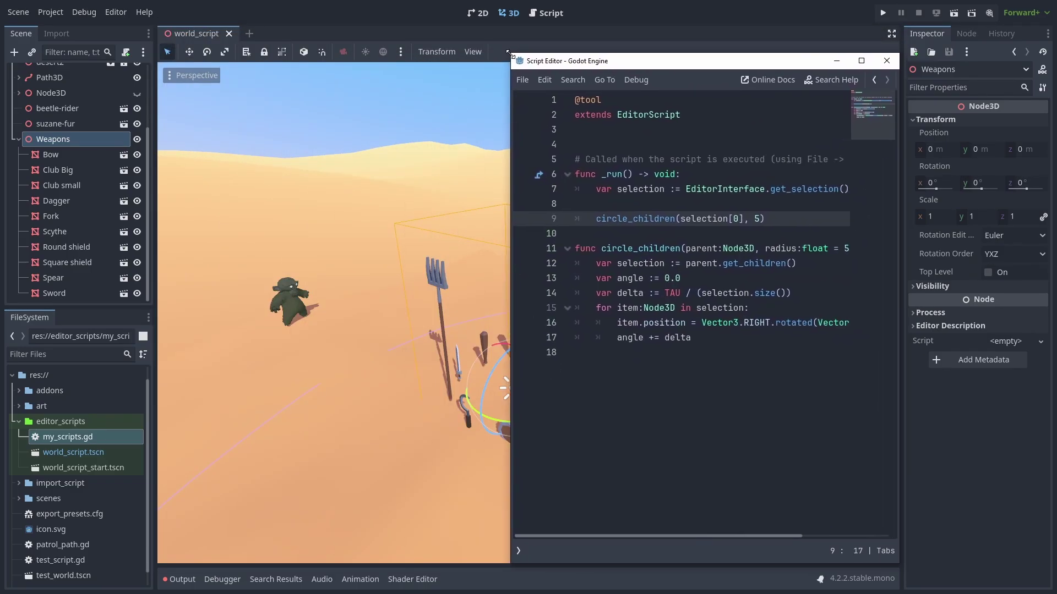
drag(668, 69, 785, 62)
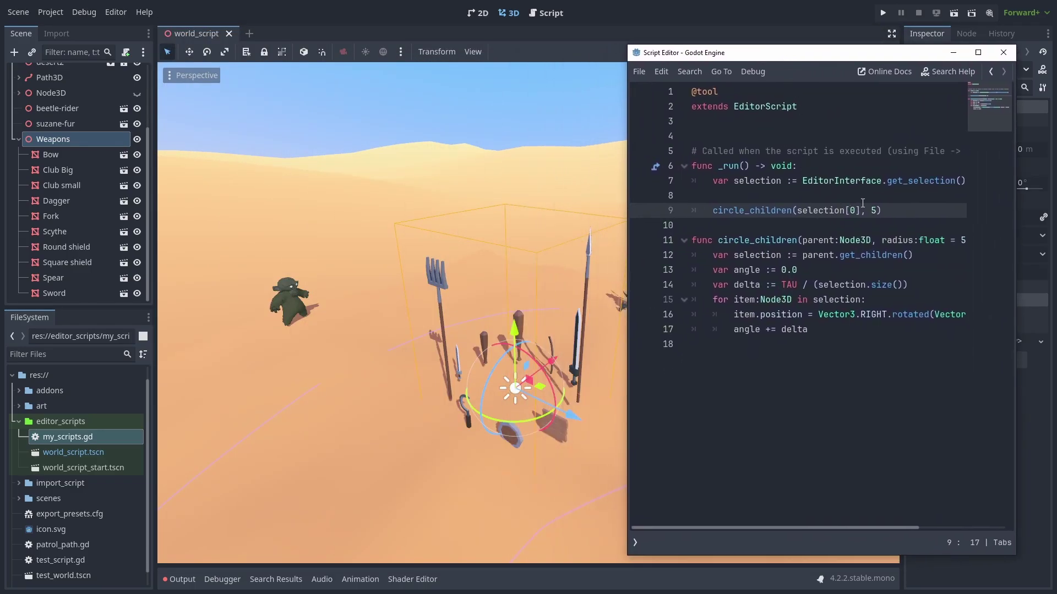
text(2)
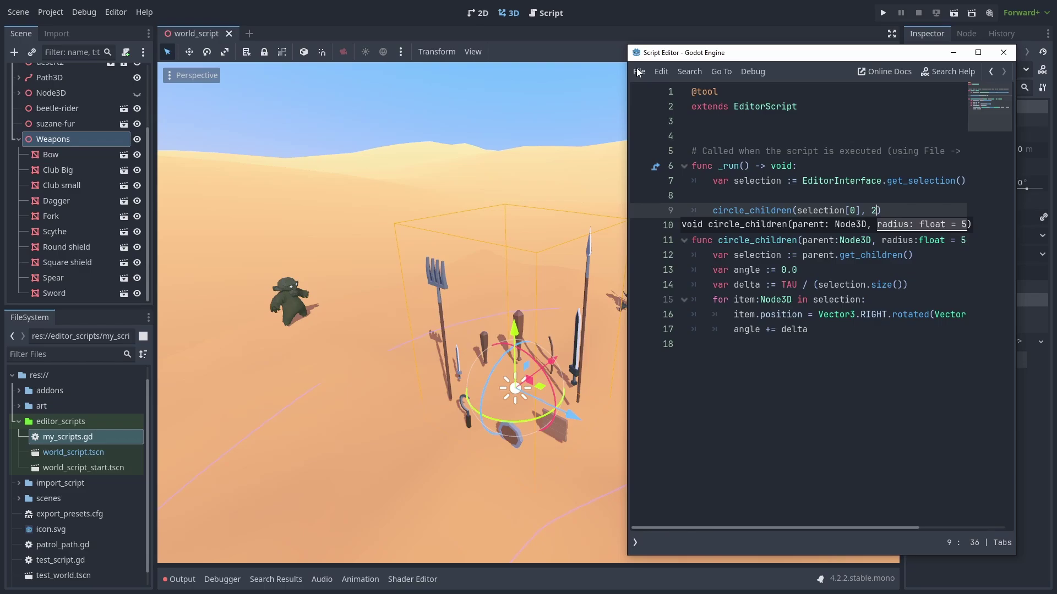
Step: Run circle_children with radius 2.5 to pull the weapons into a tighter circle
click(638, 72)
click(666, 403)
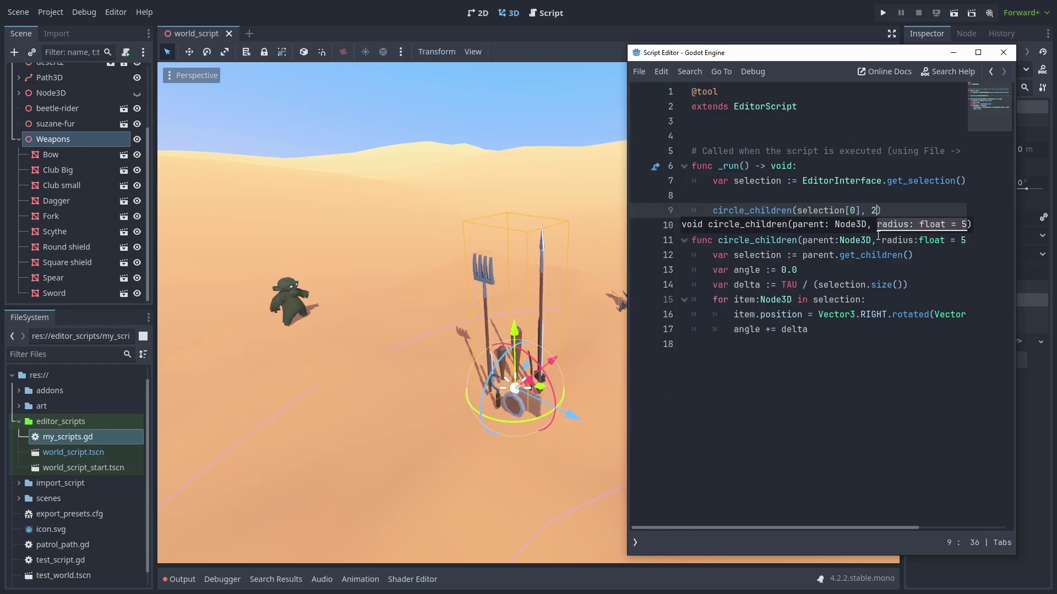
click(863, 370)
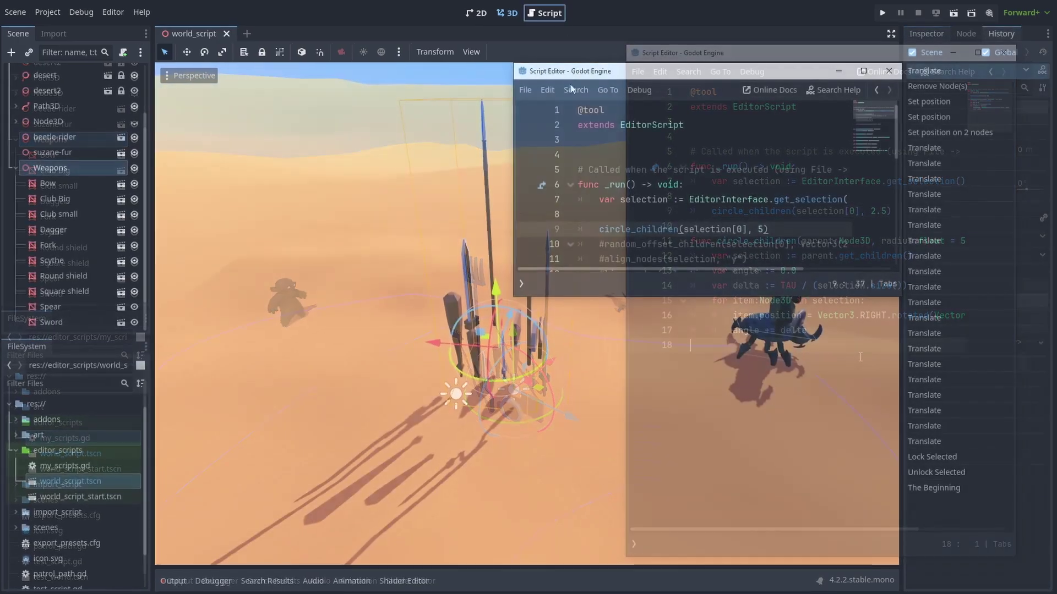
click(529, 92)
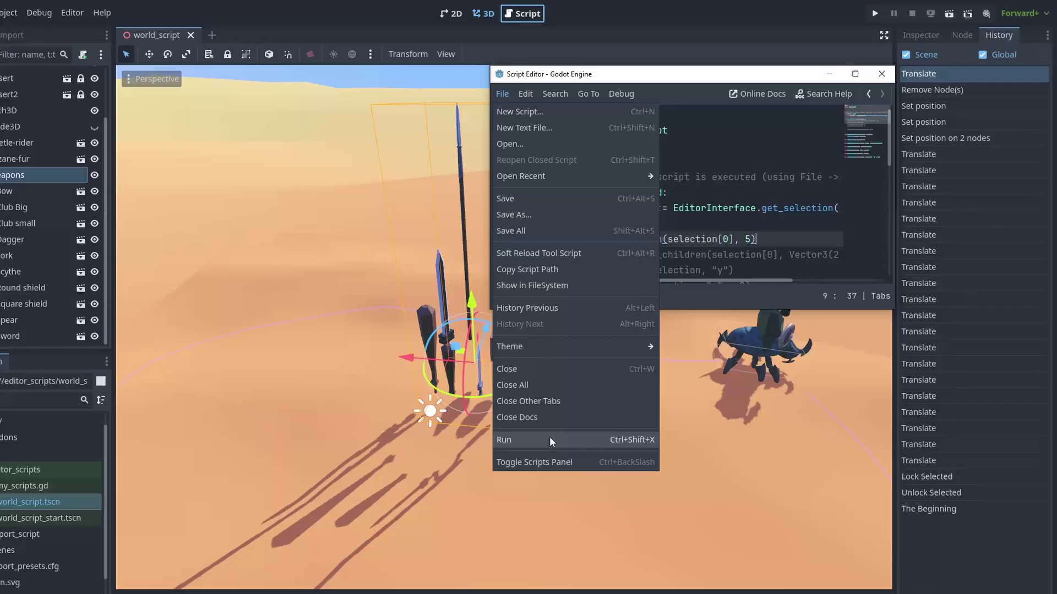
click(549, 435)
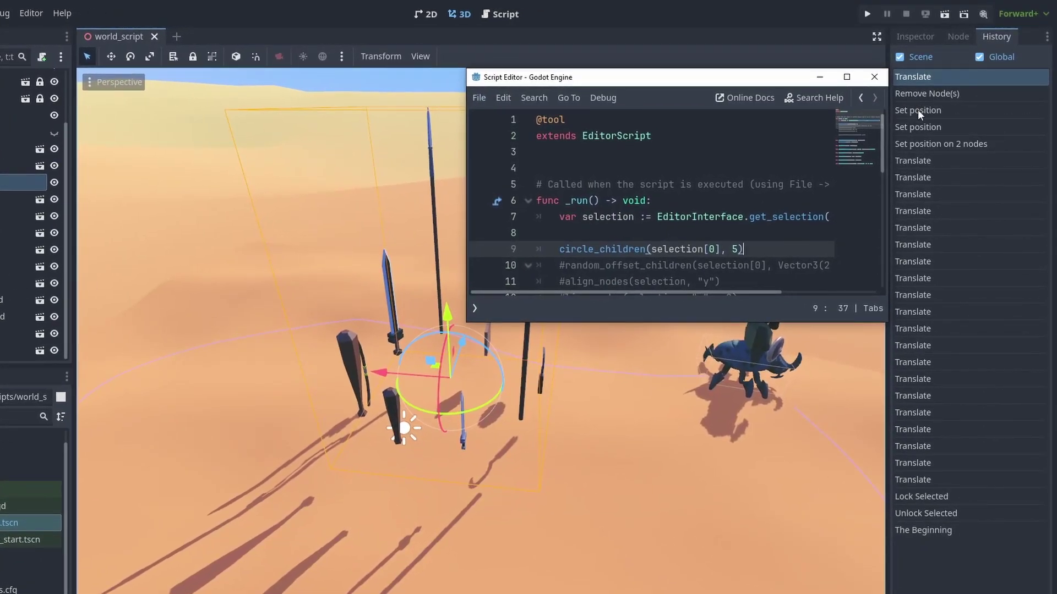
click(930, 83)
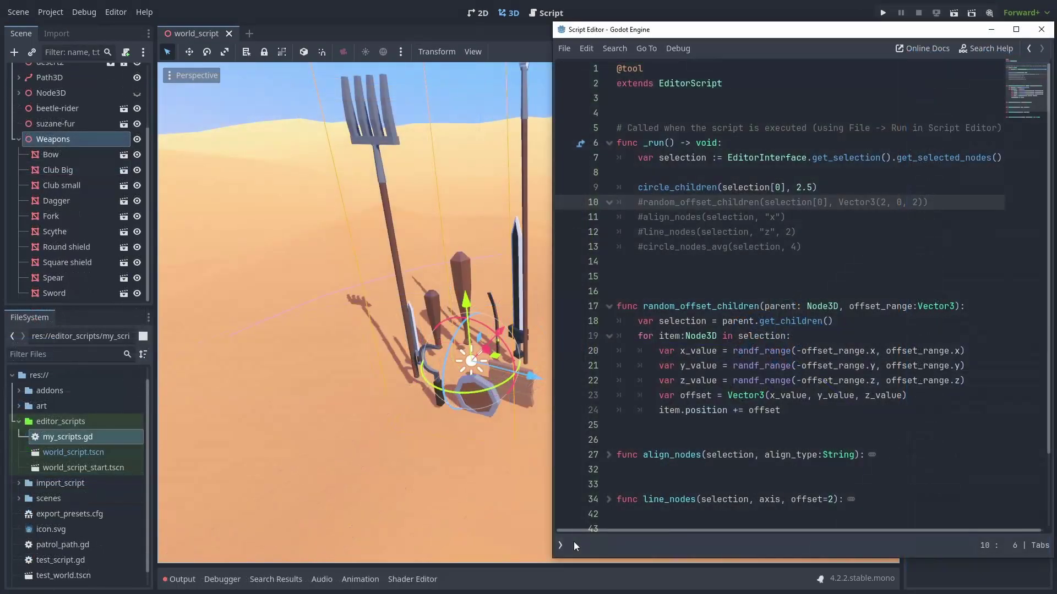
Step: Comment out circle_children, enable random_offset_children, save, and run to scatter the weapons
key(ctrl+k)
key(Up)
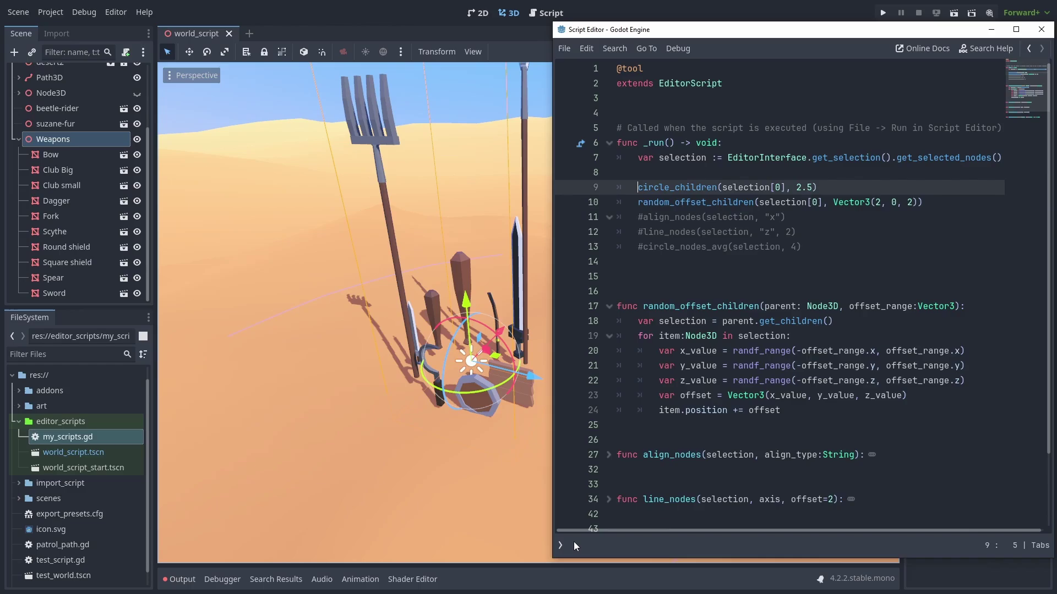
key(ctrl+k)
key(Down)
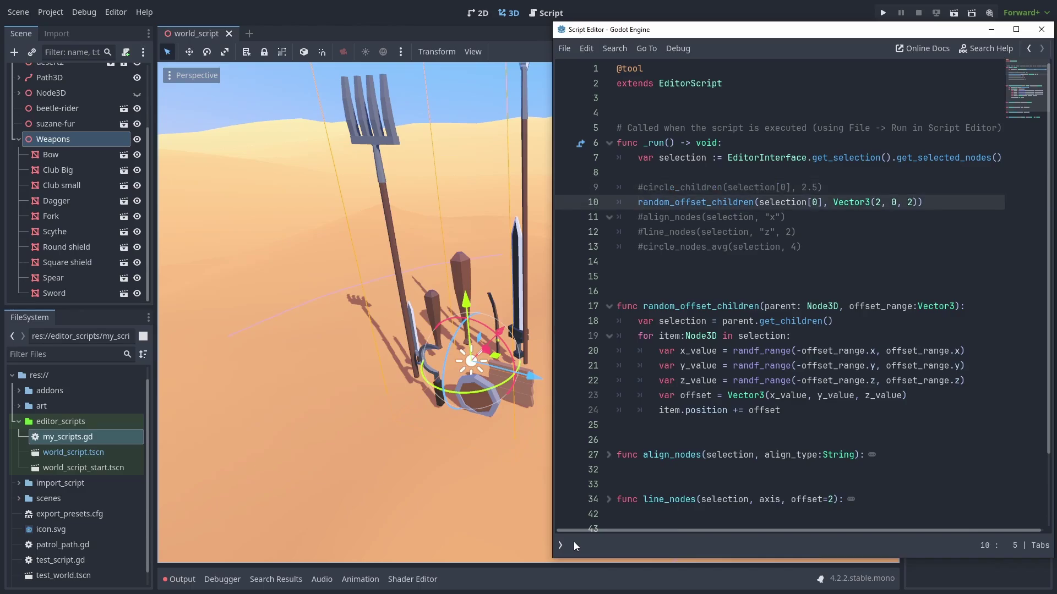
key(ctrl+s)
click(572, 48)
click(582, 380)
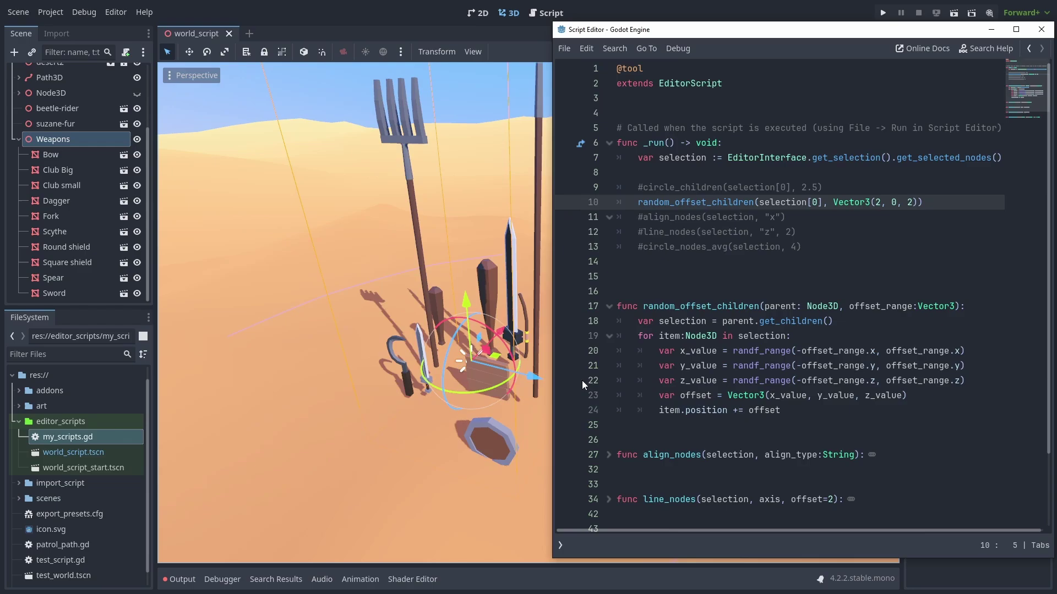
Step: Rerun the random offsets, box-select the weapons with Round shield active, and align them on z
key(ctrl+shift+x)
key(ctrl+shift+x)
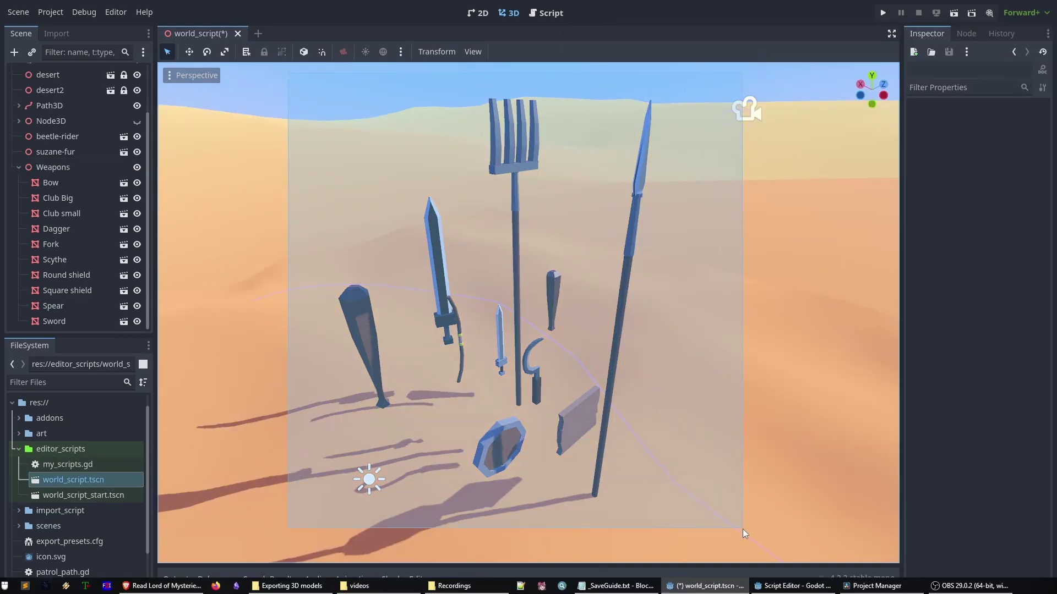
drag(288, 85, 742, 529)
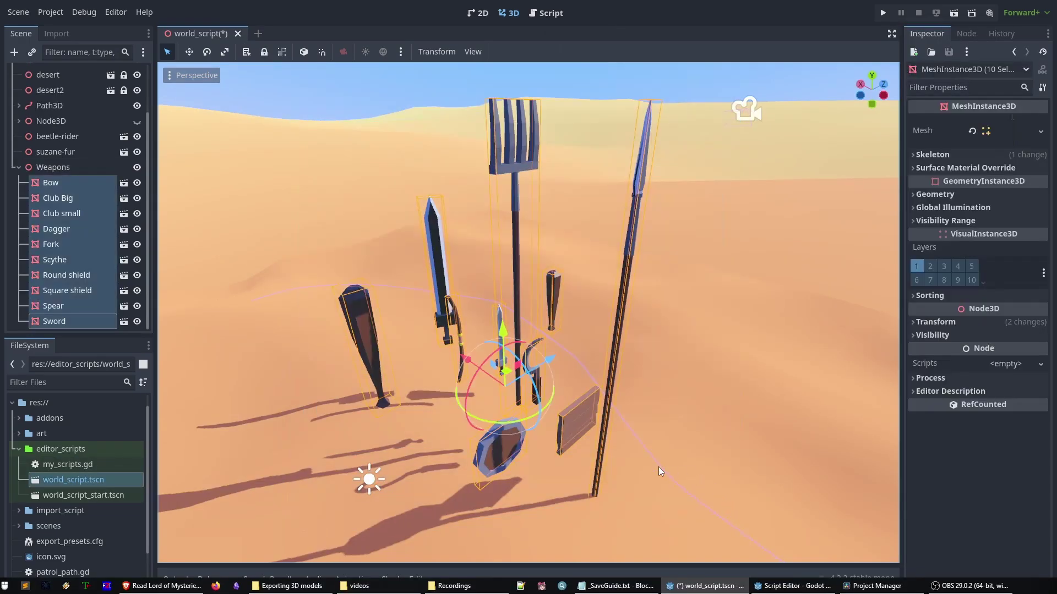
shift+click(505, 445)
shift+click(505, 446)
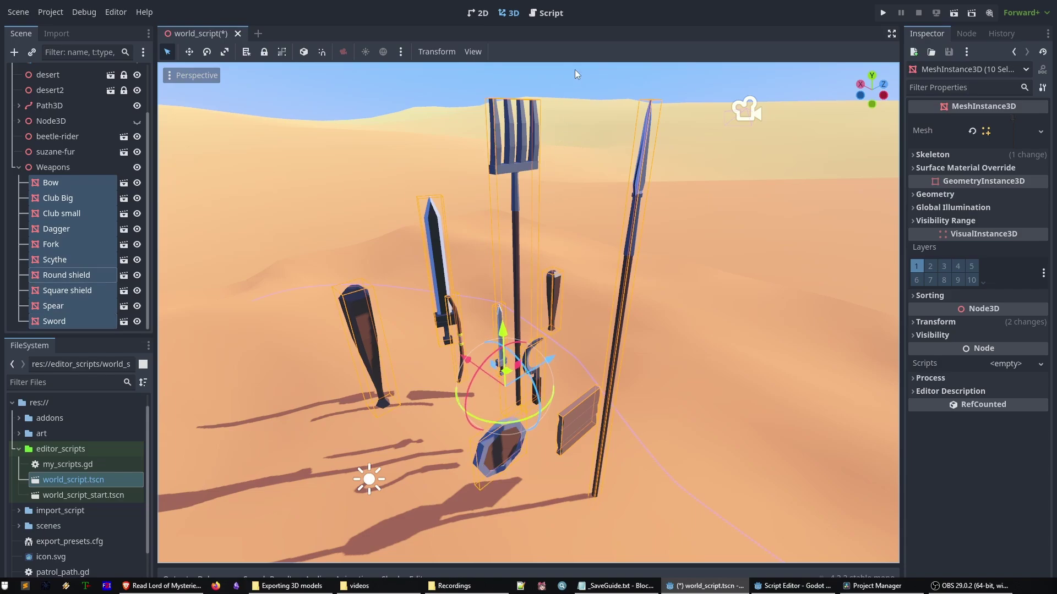
click(558, 16)
click(676, 170)
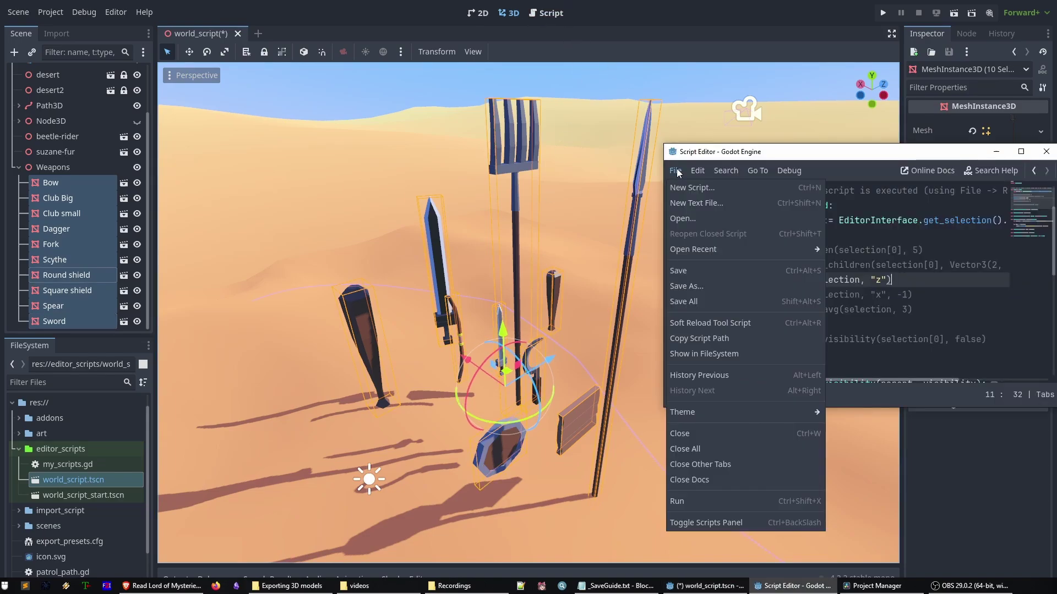
click(700, 502)
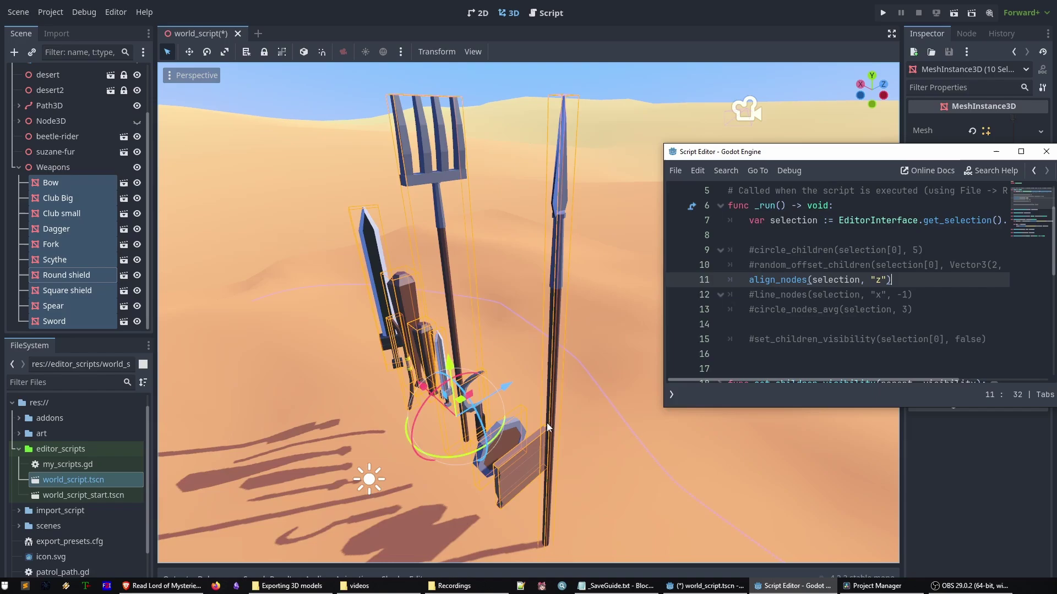
click(502, 384)
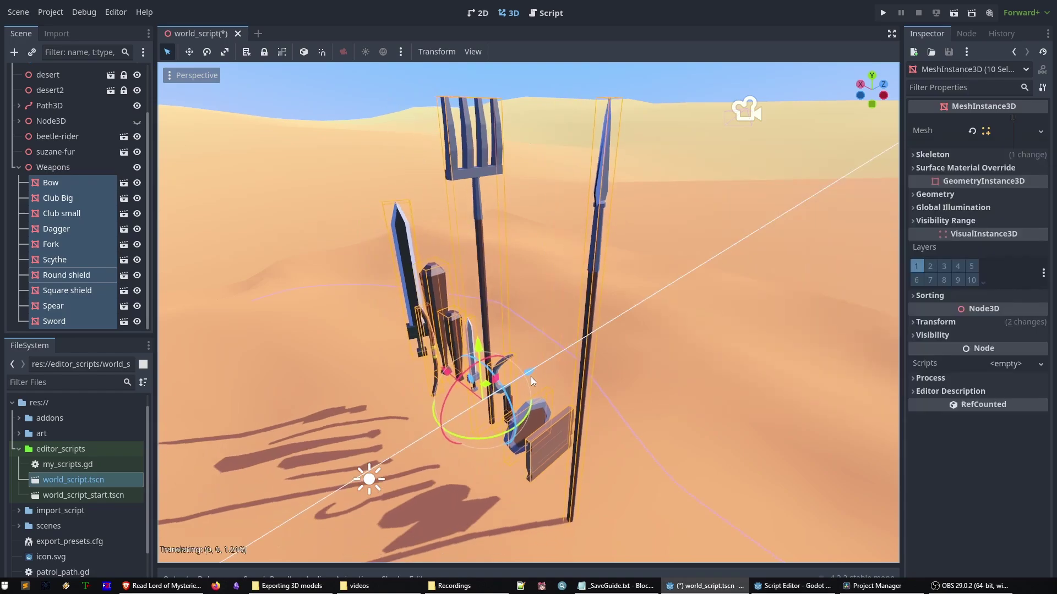
Step: Move the Sword left, select Bow through Sword, and run line_nodes to space them along z
click(451, 295)
drag(476, 316, 289, 298)
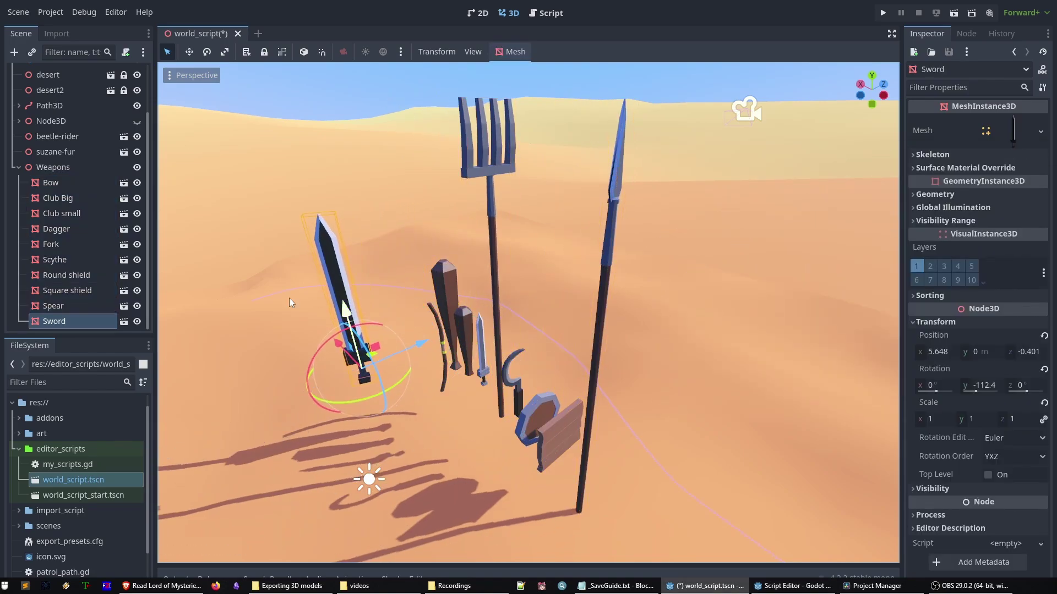
click(71, 184)
shift+click(59, 322)
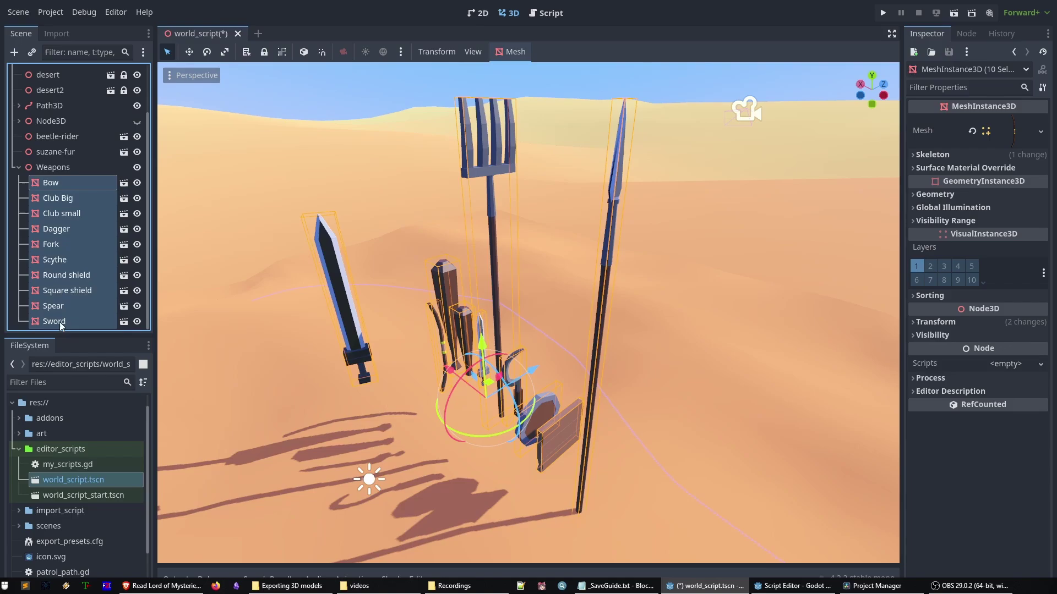
shift+click(66, 323)
click(561, 15)
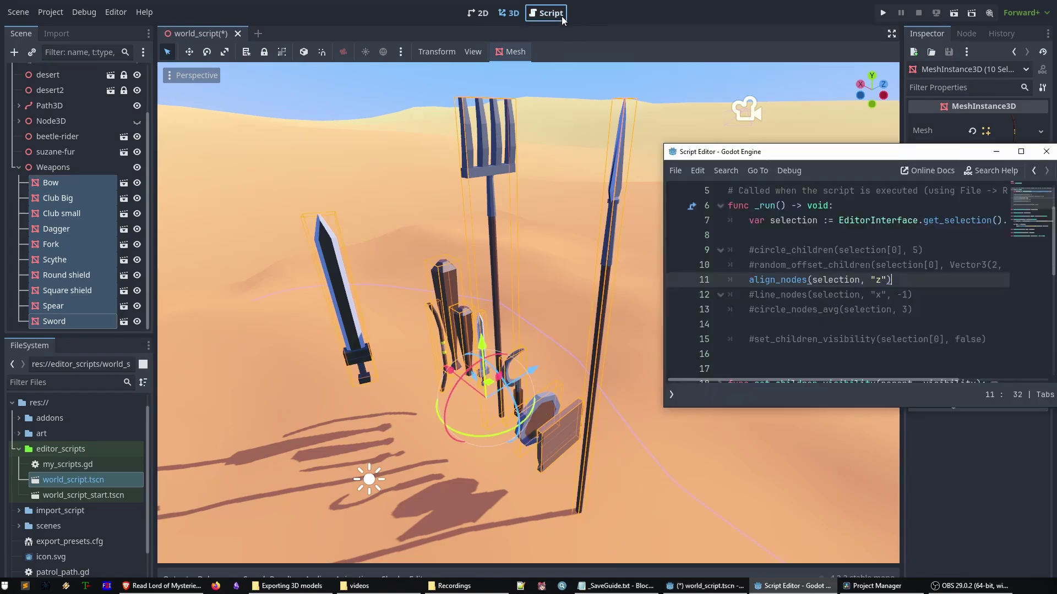
click(675, 170)
click(712, 503)
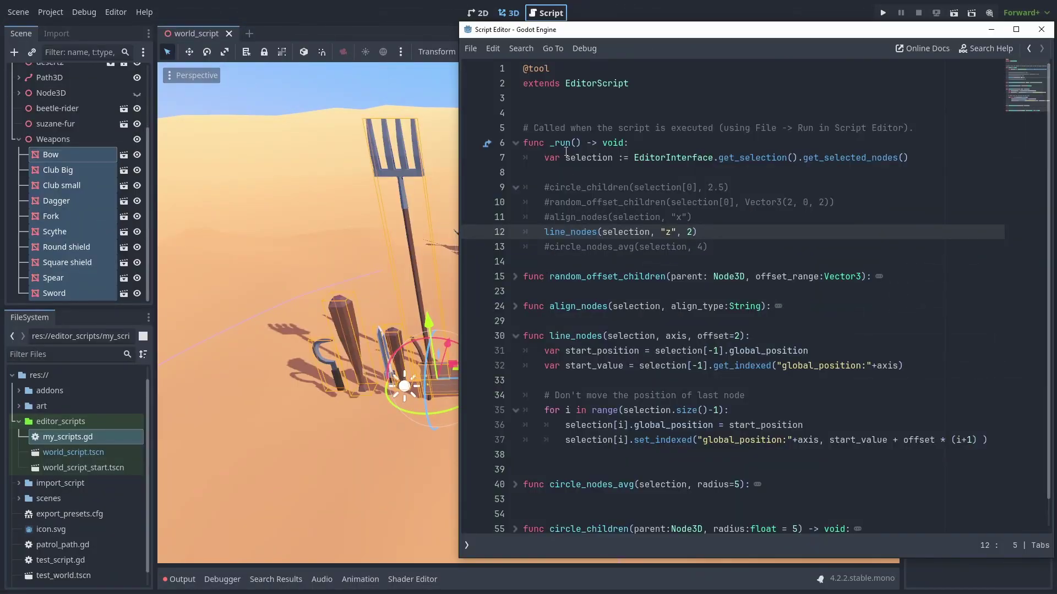
Step: Run line_nodes on the ten selected weapons, save the script, and run it again
click(477, 48)
click(498, 379)
click(413, 46)
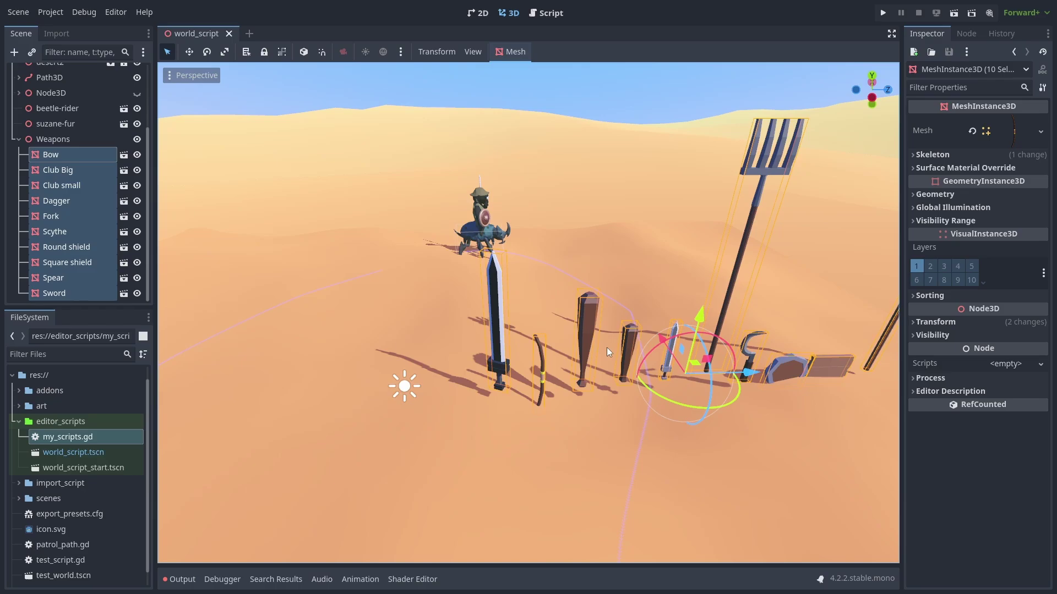
click(551, 12)
key(ctrl+s)
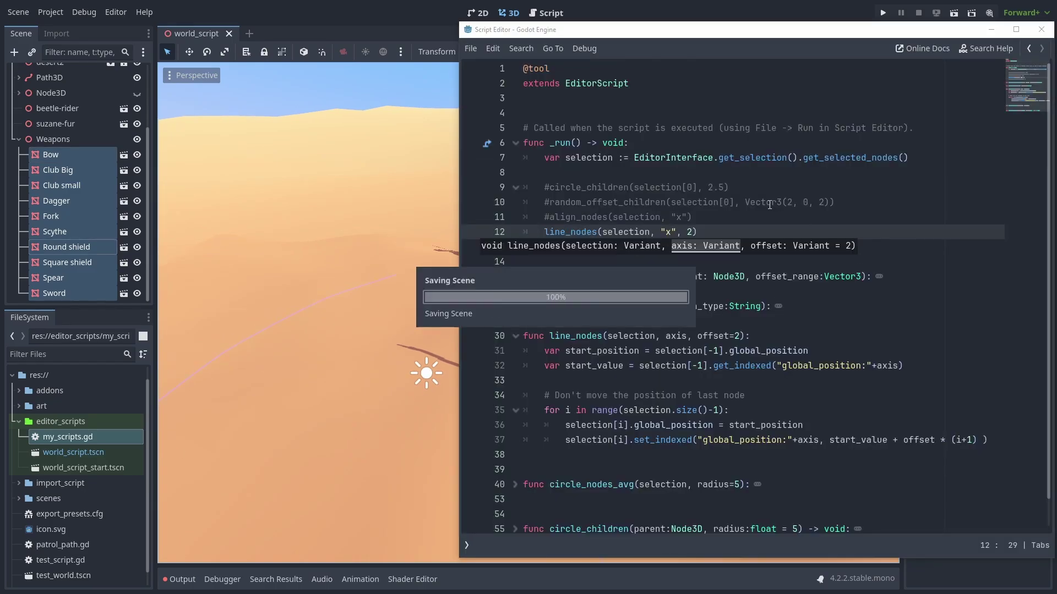
click(472, 47)
click(493, 375)
click(405, 25)
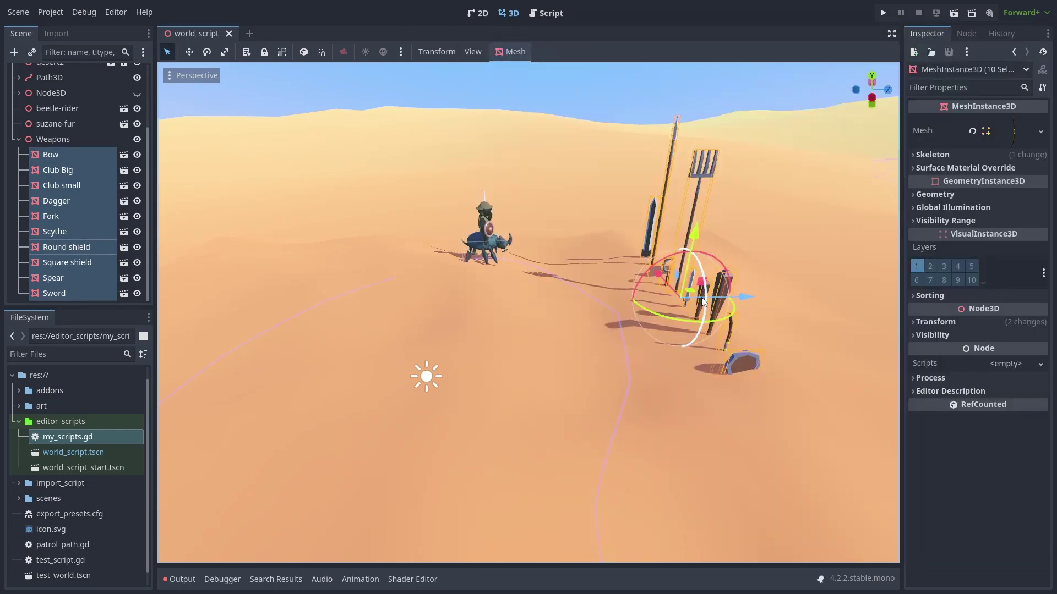
Step: Orbit the viewport to a side view to check the weapons' row
middle_drag(700, 300, 626, 303)
drag(626, 303, 452, 323)
middle_drag(452, 323, 594, 367)
scroll(497, 340, up, 2)
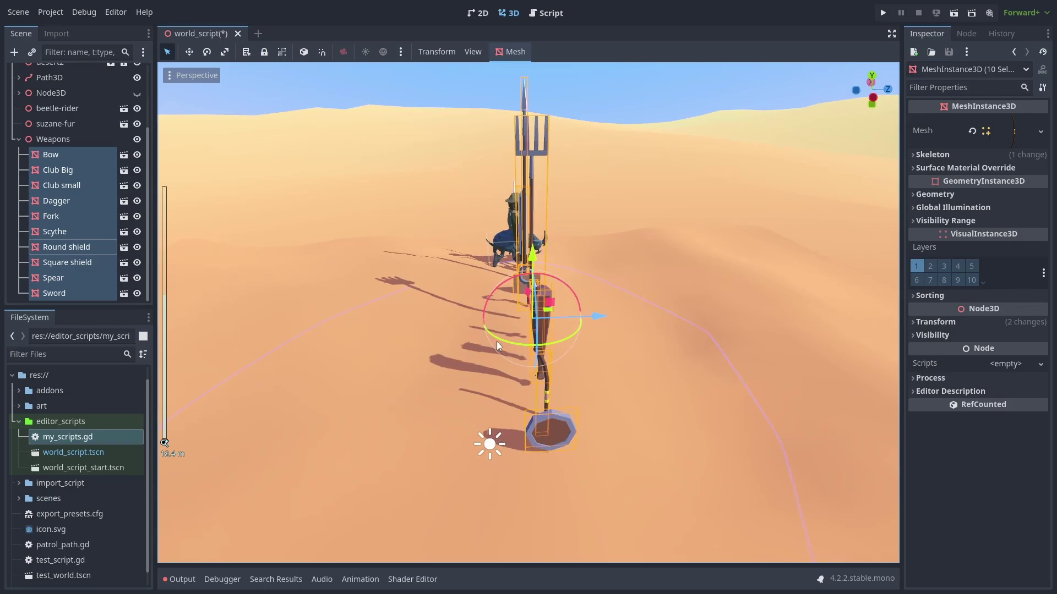
middle_drag(497, 341, 601, 328)
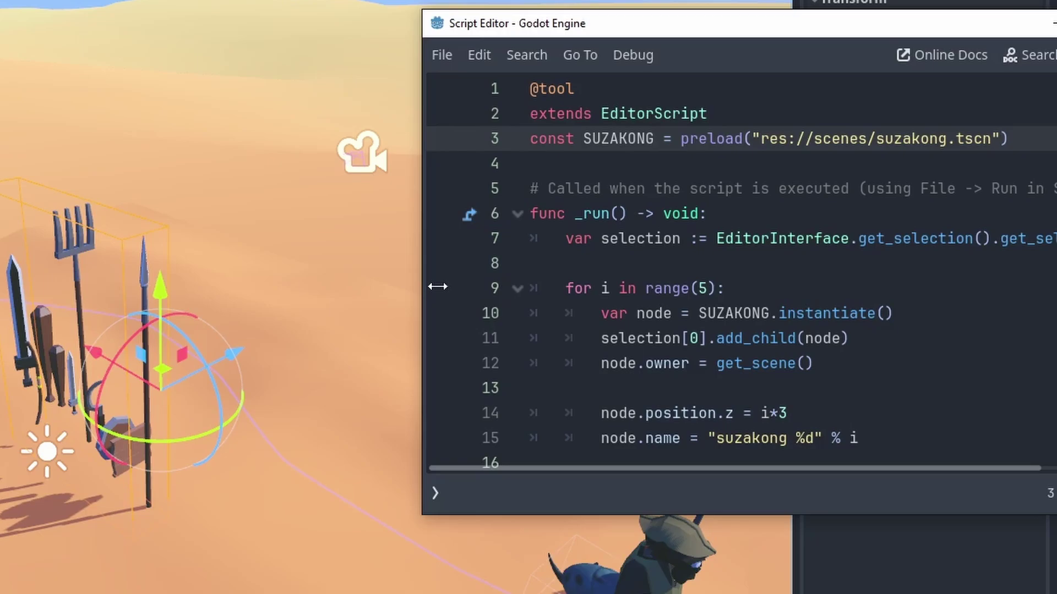
Step: Run the instancing script from line 12 to add suzakong 0–4 under Weapons along z
click(823, 362)
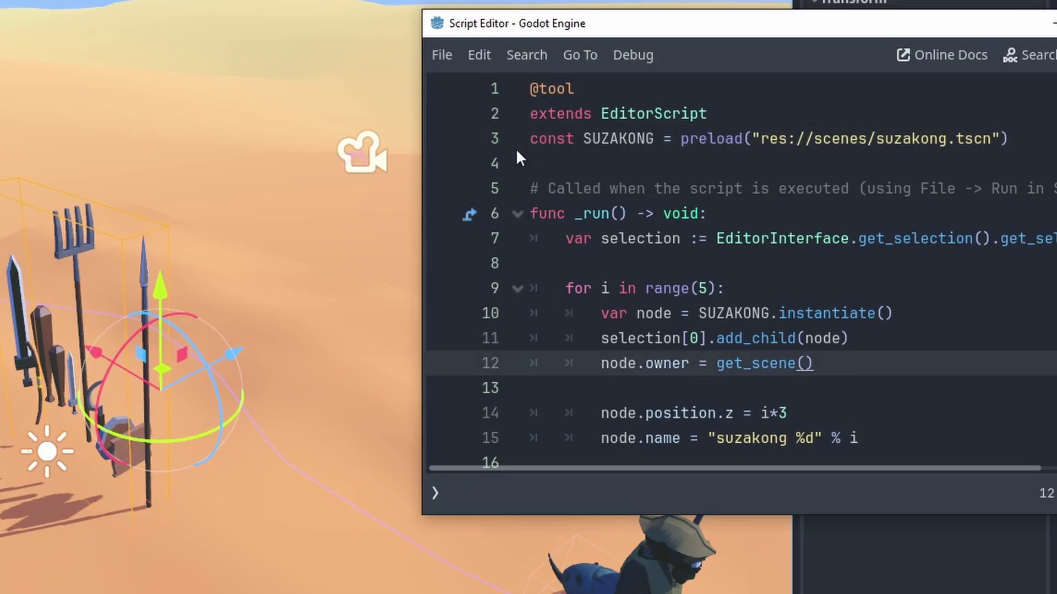
click(447, 53)
click(651, 511)
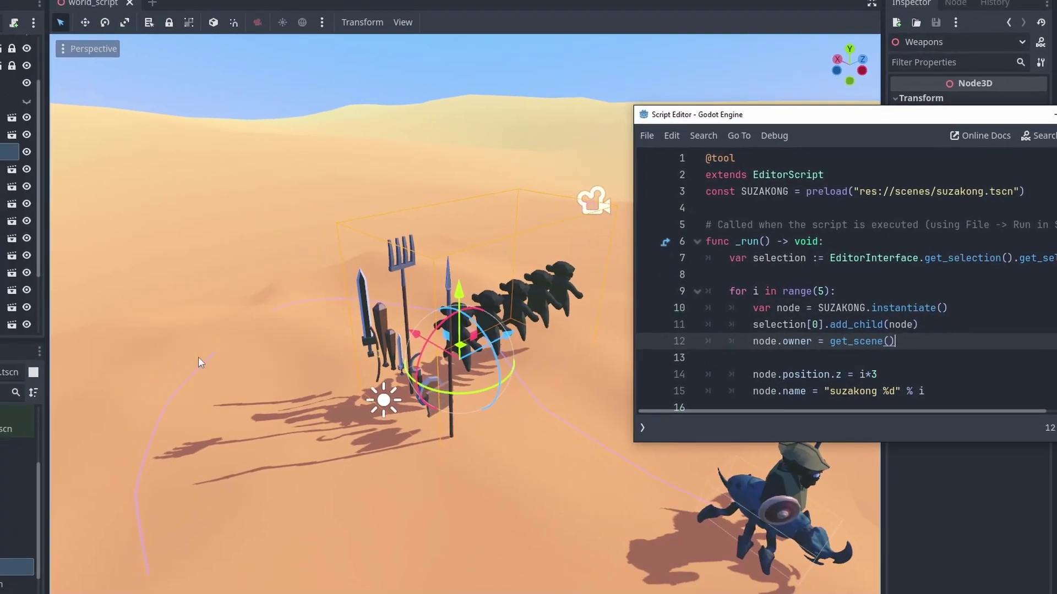
scroll(18, 248, down, 2)
scroll(17, 248, down, 2)
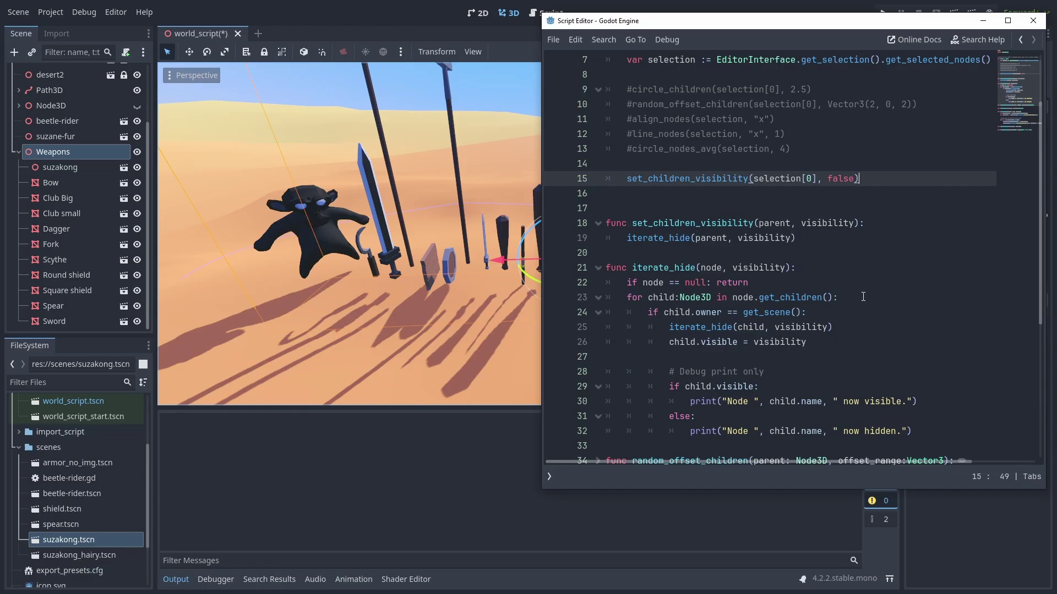
Step: Comment out the child.owner check on line 24 and rerun set_children_visibility to hide everything
click(863, 296)
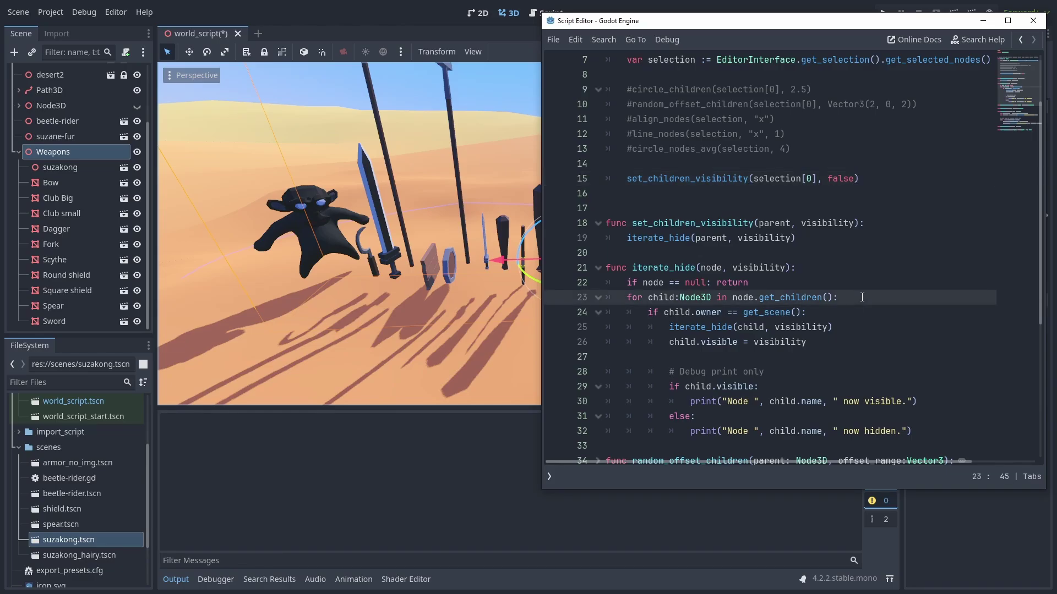
click(849, 317)
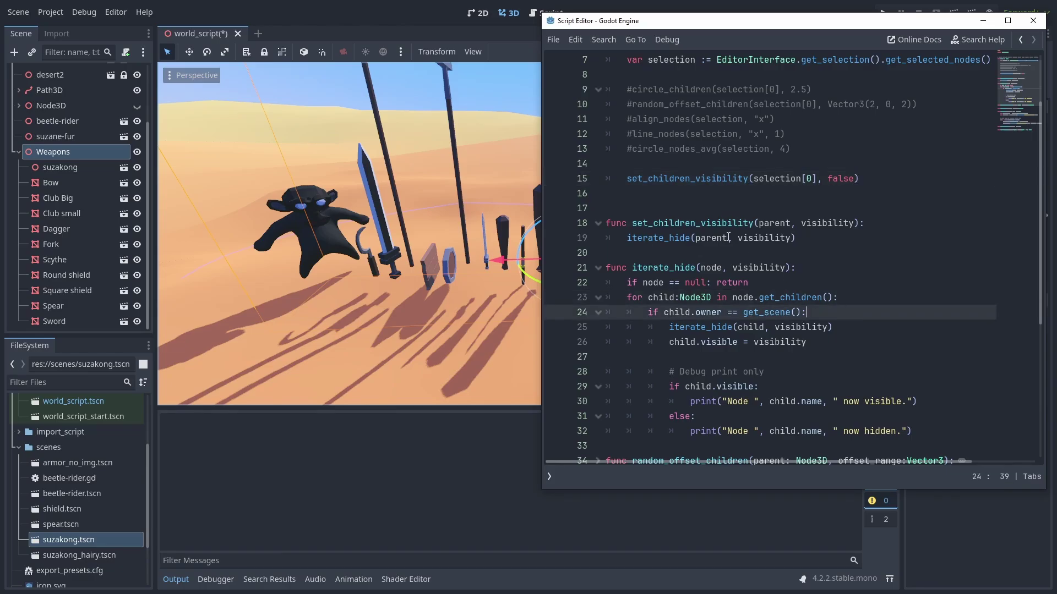
click(556, 41)
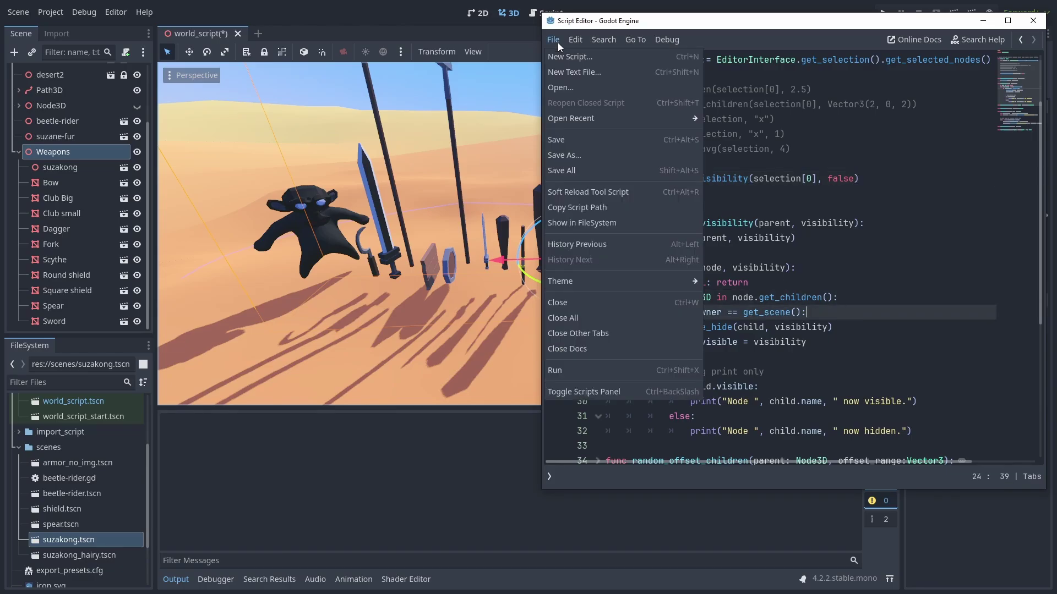
click(590, 373)
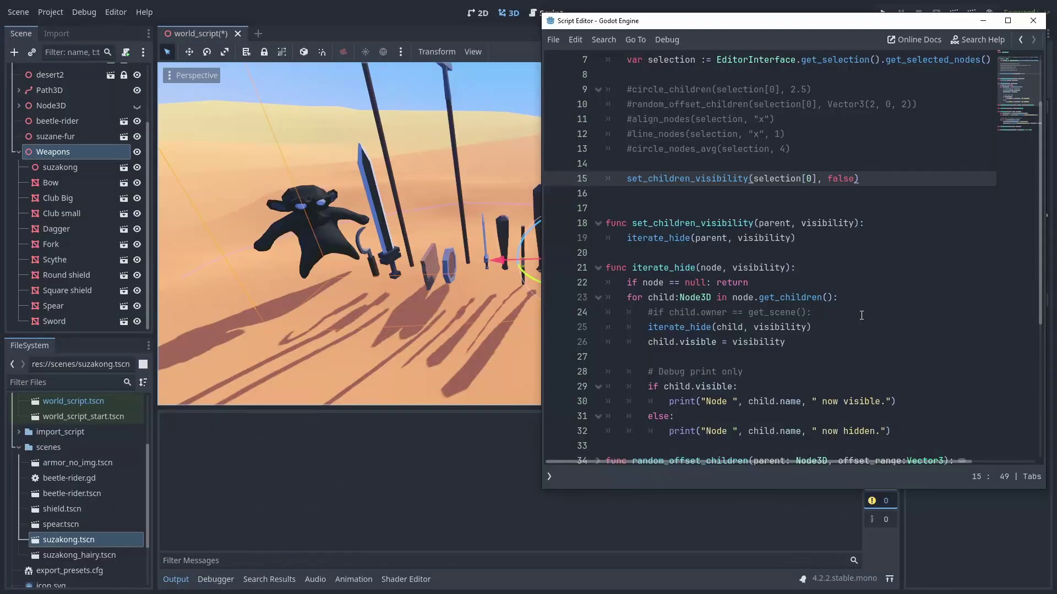
click(560, 41)
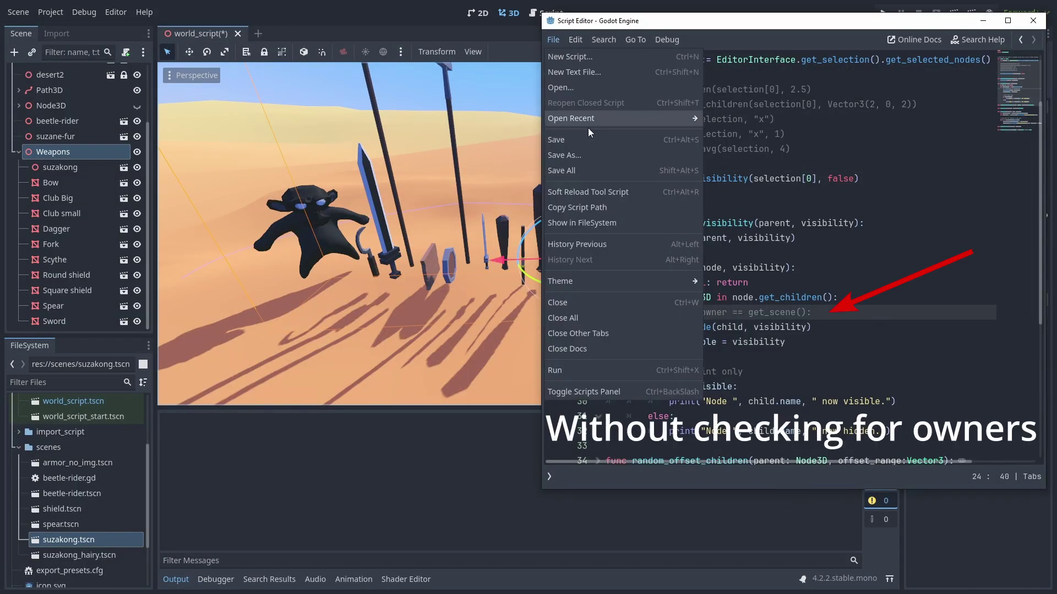
click(625, 367)
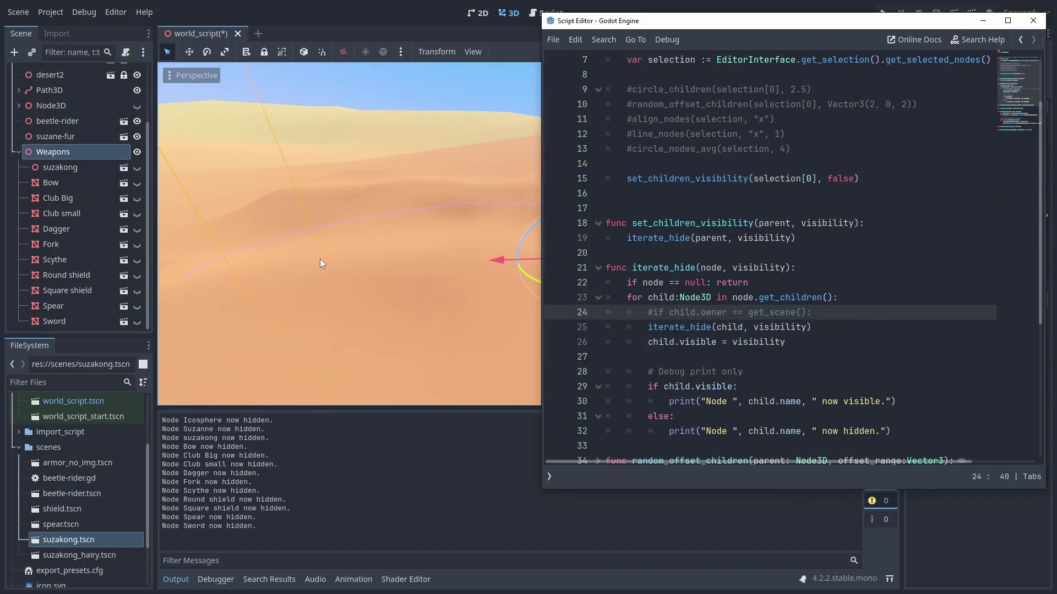
Step: Unhide the suzakong instance and turn on its Editable Children
click(63, 168)
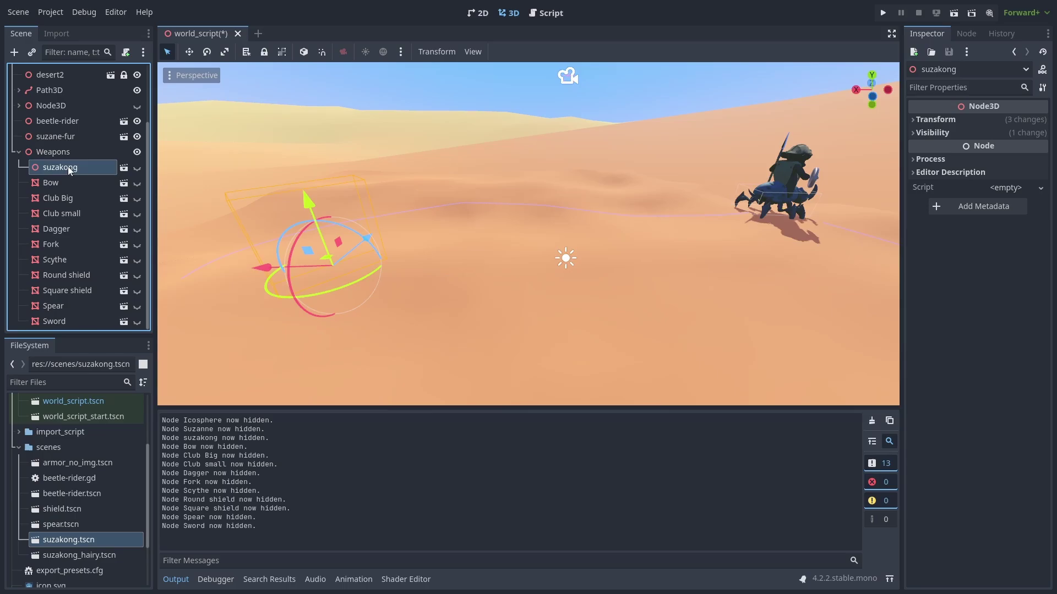
click(138, 167)
right_click(96, 168)
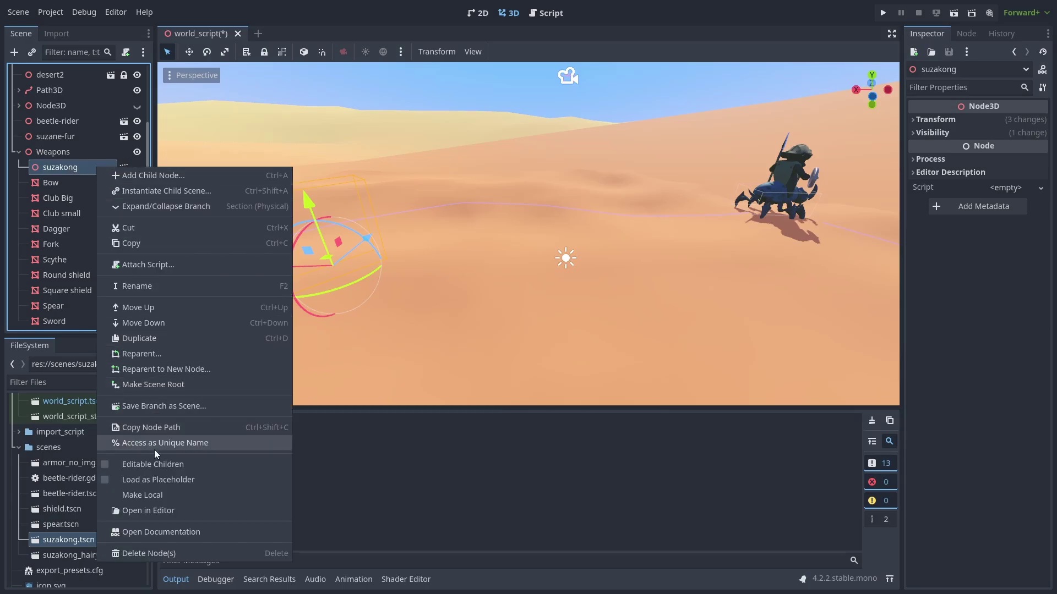
click(166, 462)
Step: Turn suzakong's Editable Children back off, confirm the revert, and toggle its visibility again
double_click(137, 170)
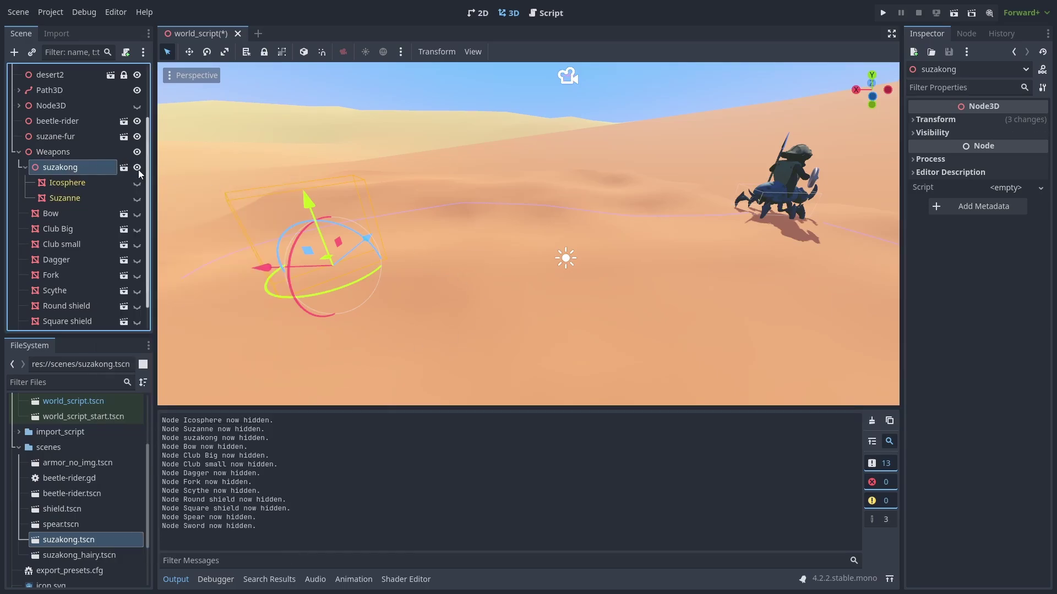
right_click(88, 169)
click(165, 463)
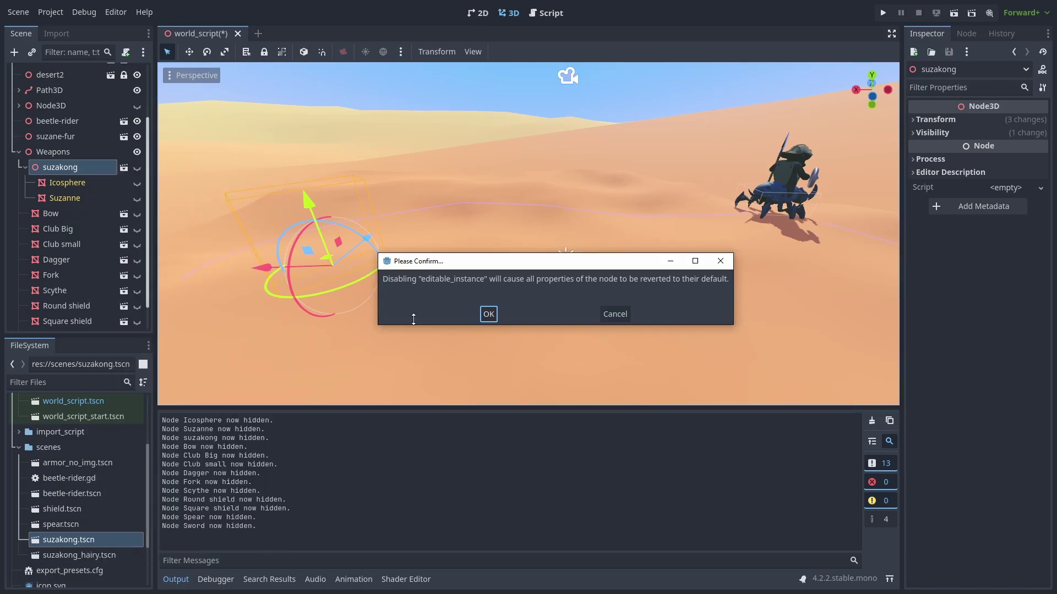
click(489, 313)
click(137, 169)
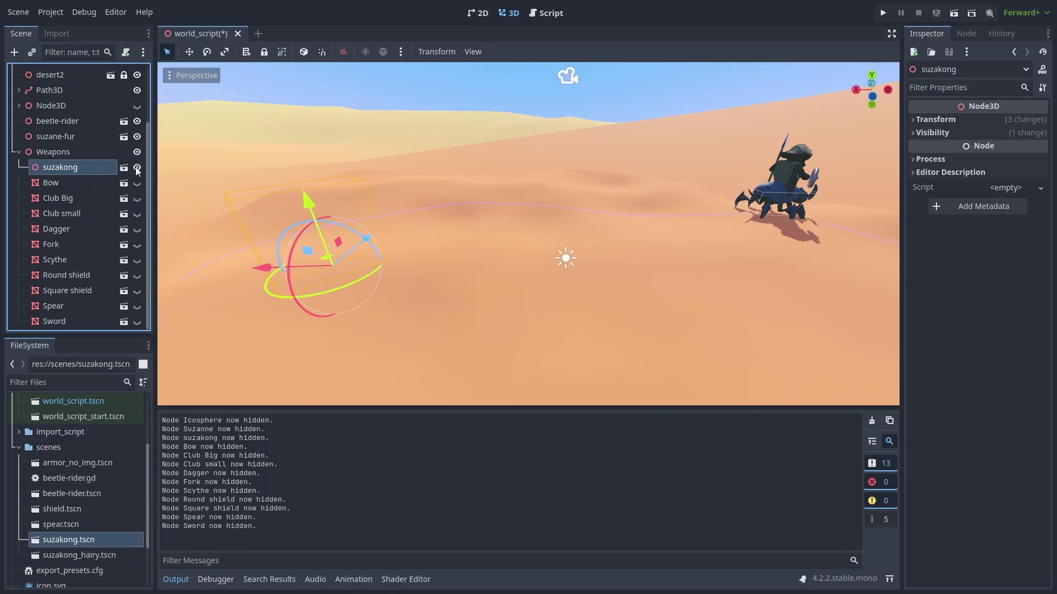
Step: Change a suzakong context-menu option, then run the align script on the eleven nodes
right_click(88, 167)
click(166, 461)
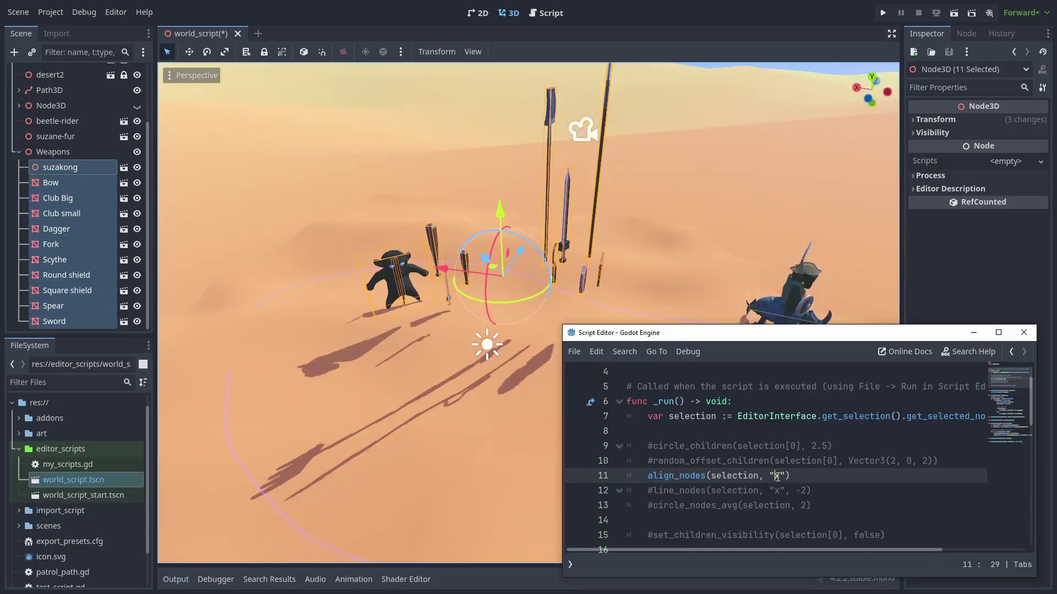
key(ctrl+shift+x)
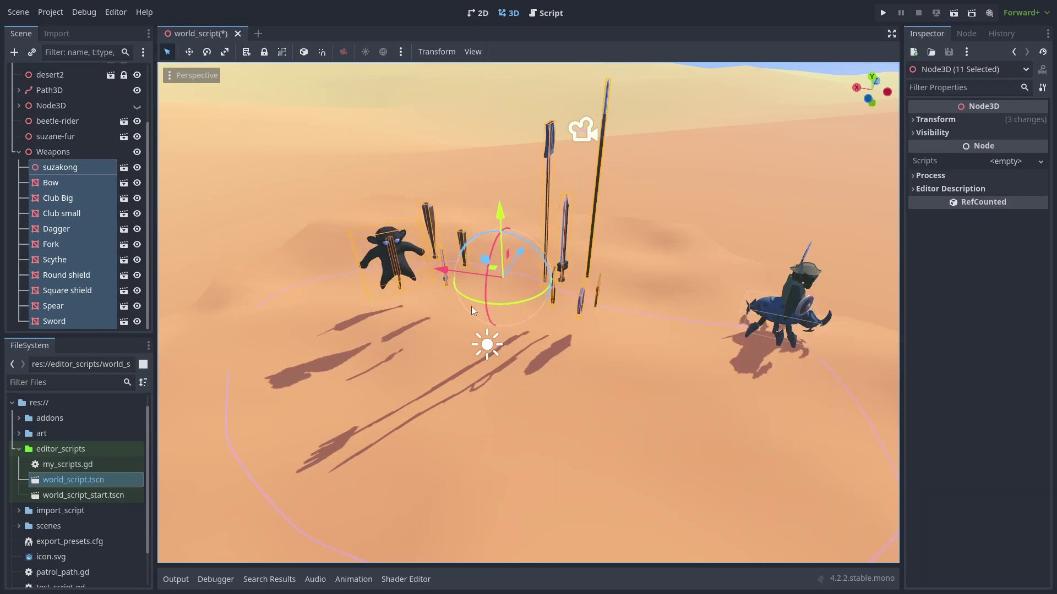
middle_drag(471, 306, 645, 198)
Step: With Weapons selected, switch the script to random_offset_children(Vector3(2, 0, 2)) and run it
click(53, 152)
middle_drag(531, 307, 508, 309)
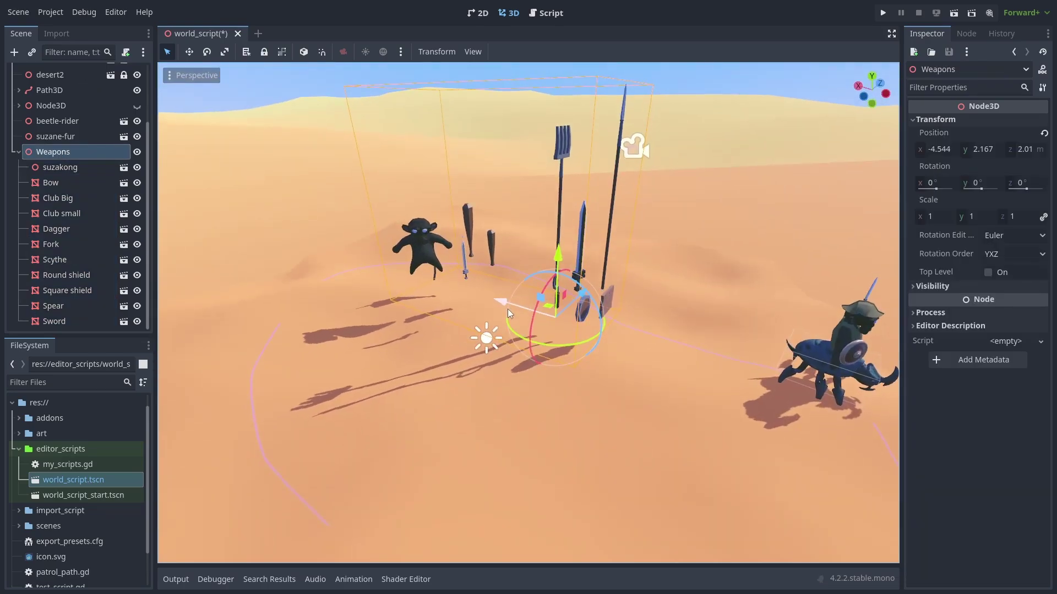
click(545, 13)
key(ctrl+k)
click(648, 461)
key(ctrl+k)
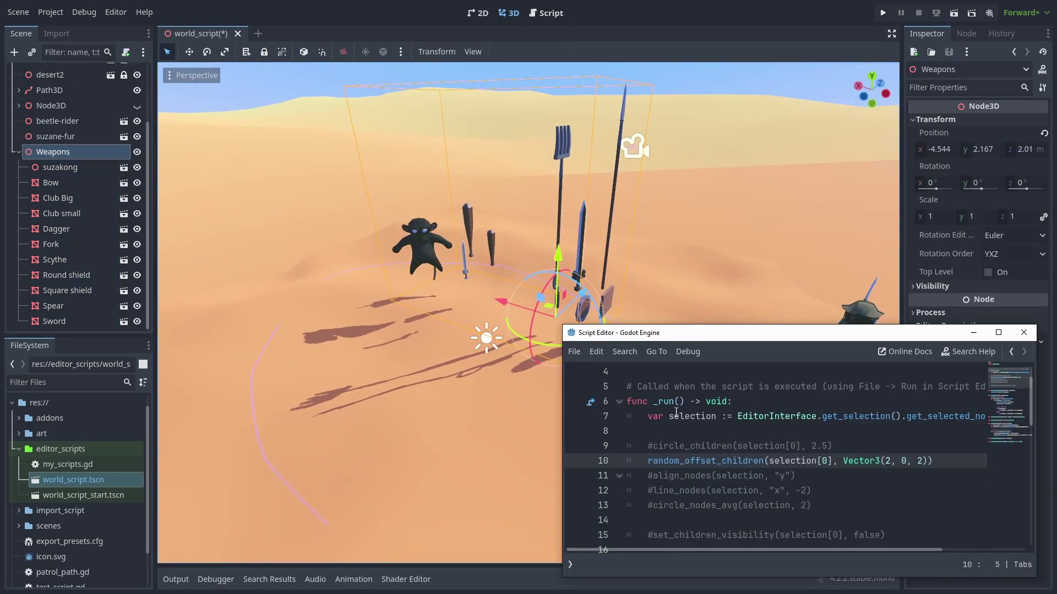
click(574, 351)
click(612, 565)
middle_drag(636, 309, 705, 157)
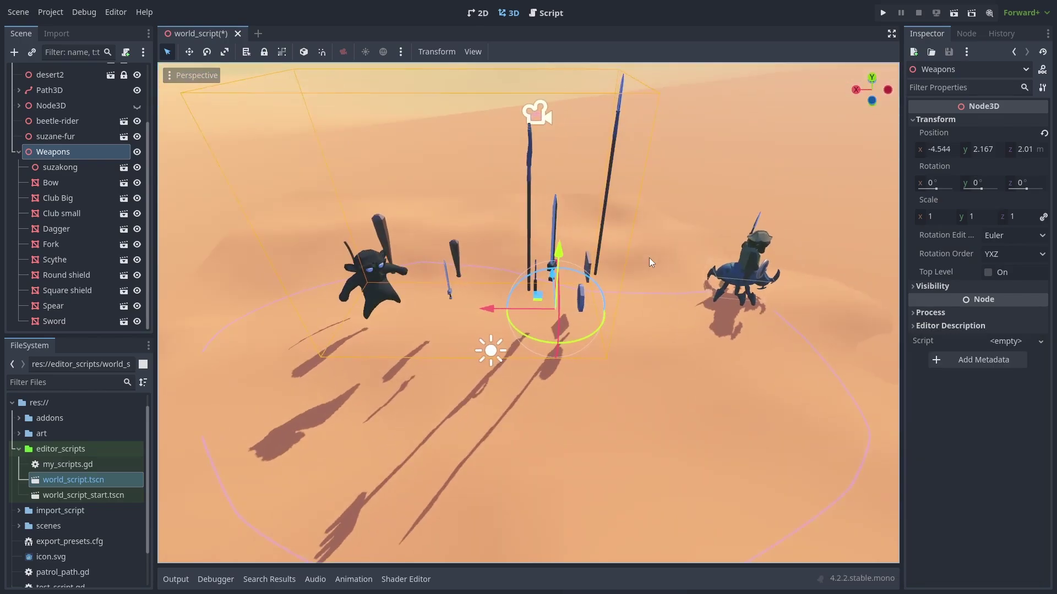